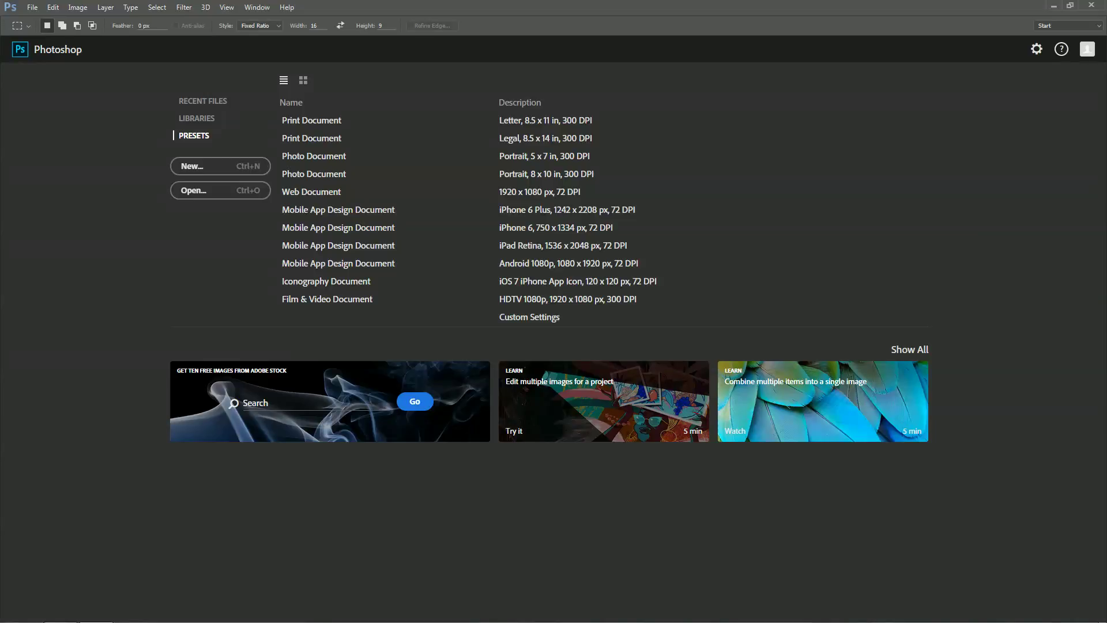
Open _DSC2184, the wheat field photo, from the Photoshop tutorials folder
left_click(222, 190)
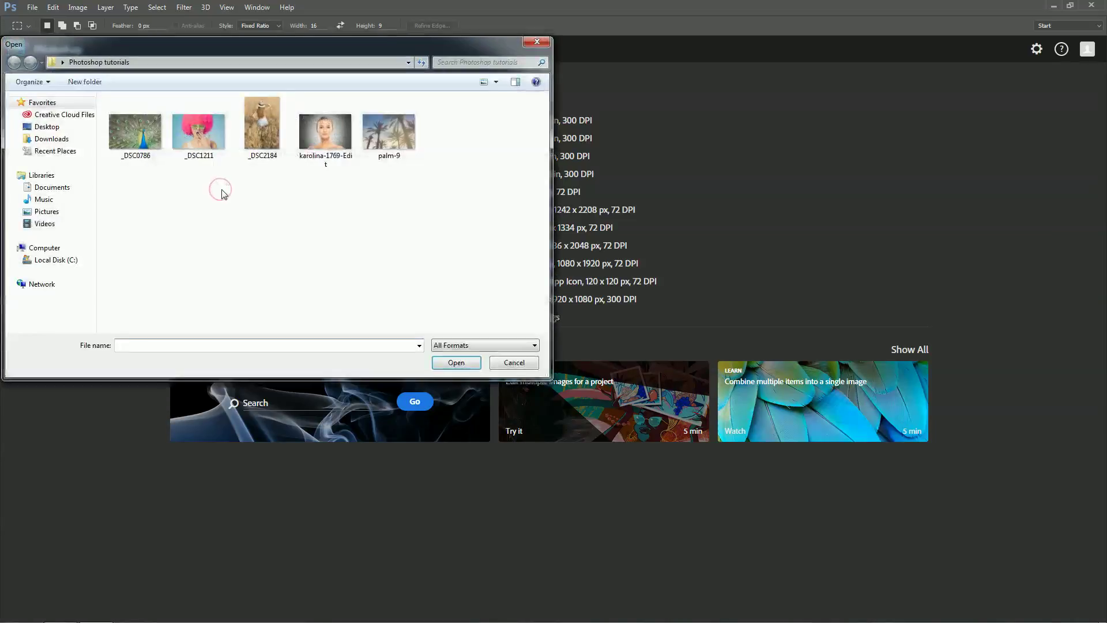
left_click(263, 136)
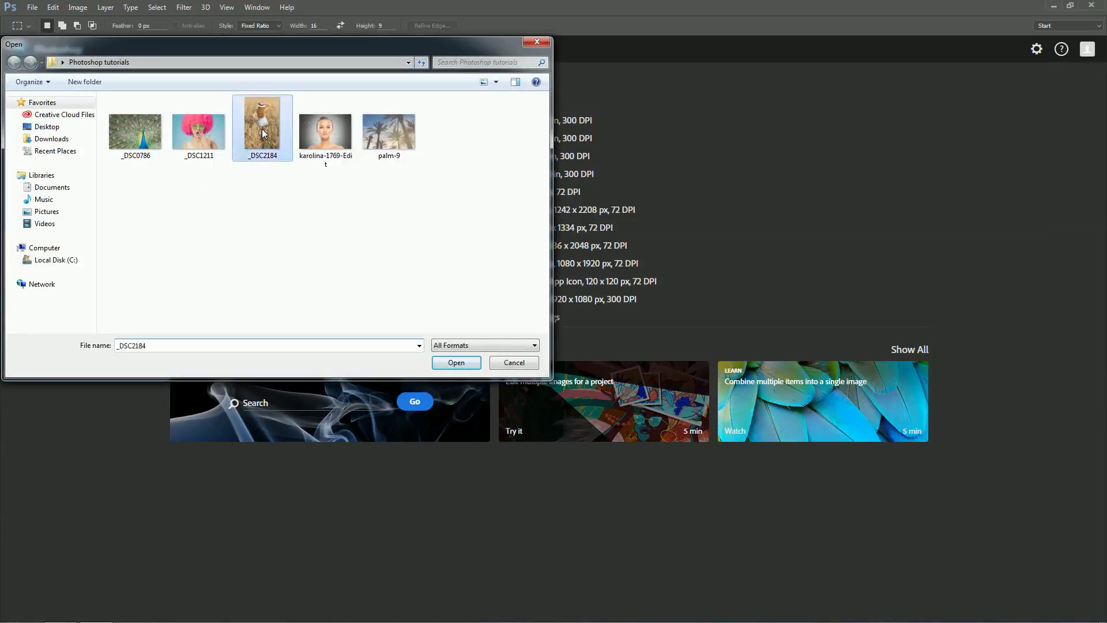
left_click(444, 365)
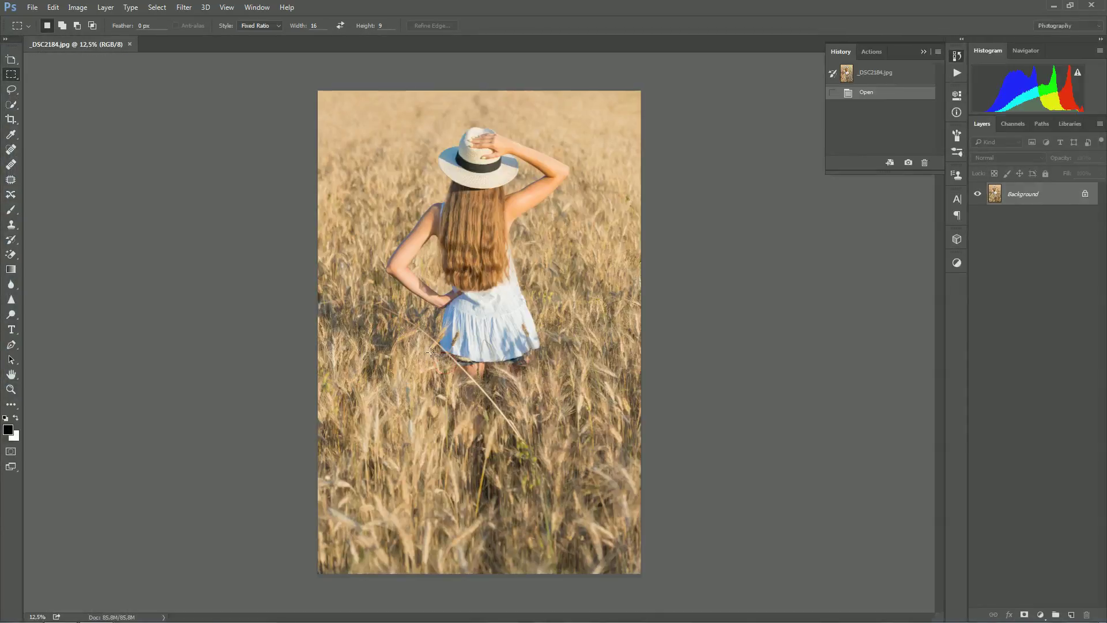
Use Layer Via Copy twice to create Layer 1 and Layer 1 copy above the Background
left_click(103, 8)
mouse_move(112, 20)
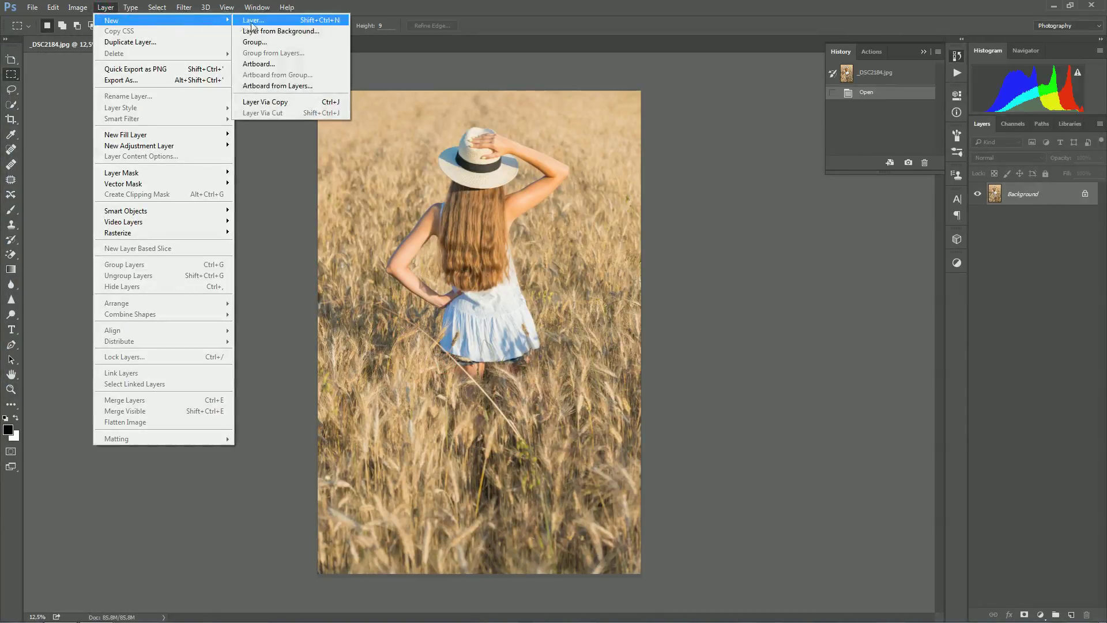
left_click(292, 102)
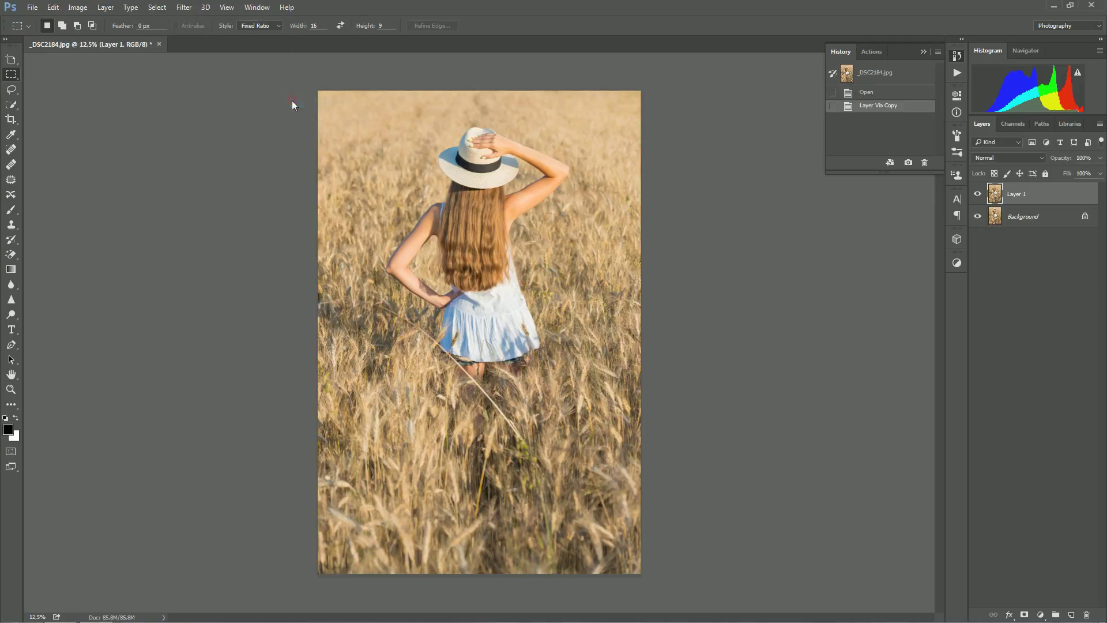
left_click(108, 9)
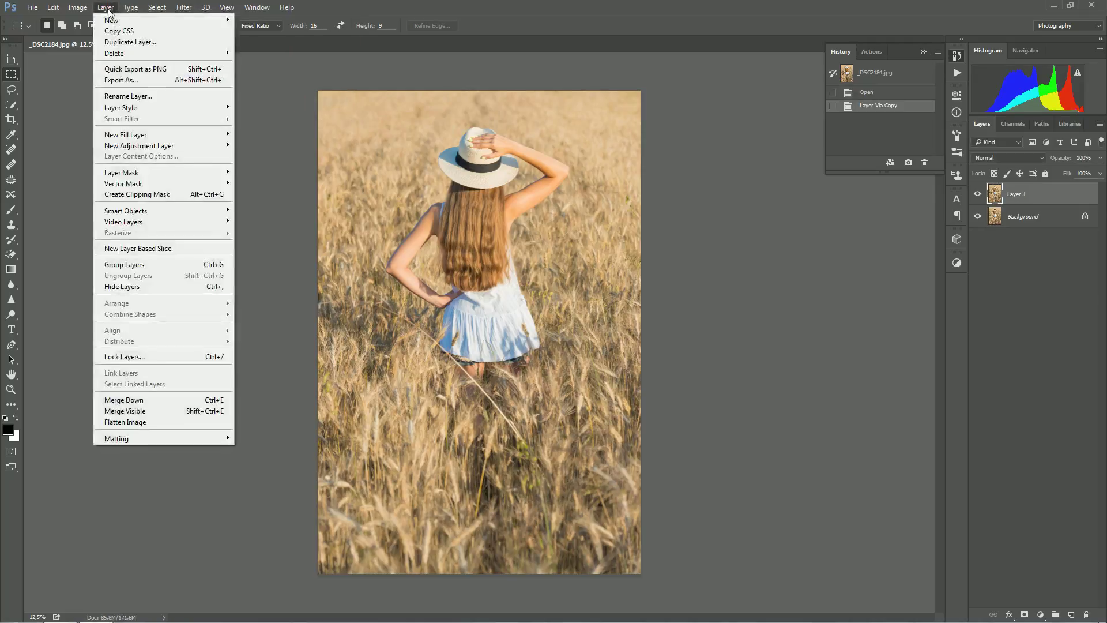
mouse_move(112, 19)
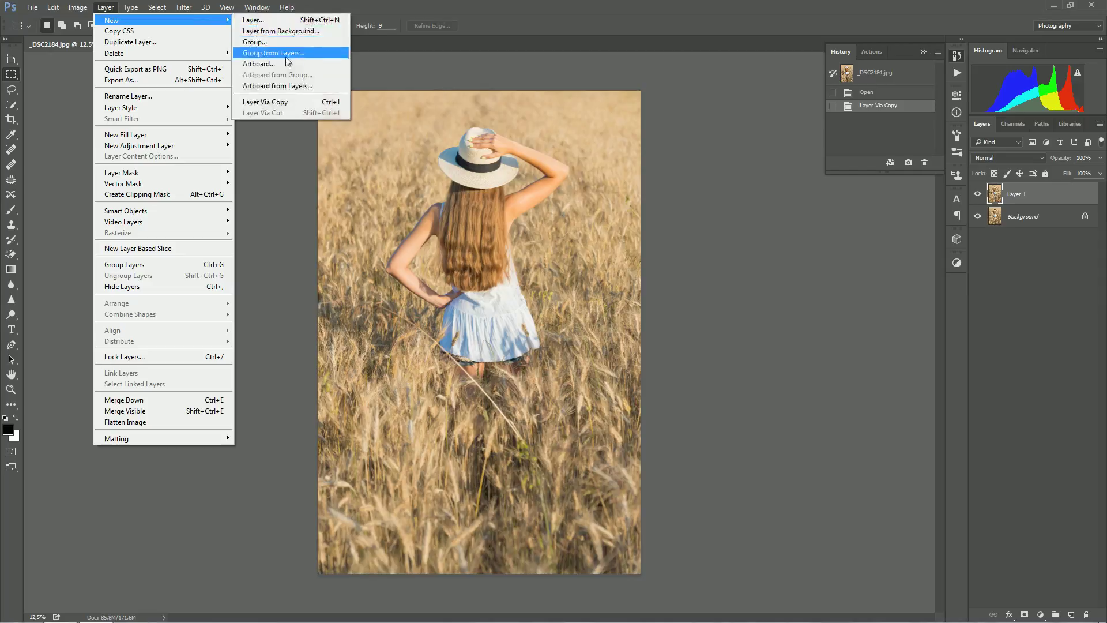
left_click(289, 102)
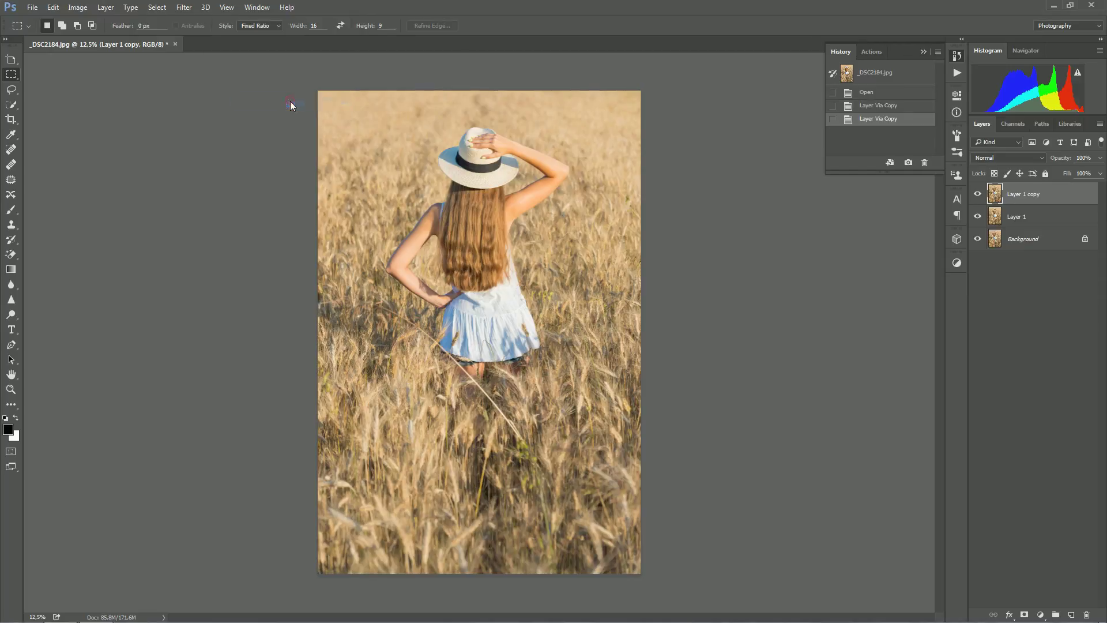
Desaturate Layer 1 copy and boost its contrast with Auto Tone
left_click(78, 8)
mouse_move(132, 37)
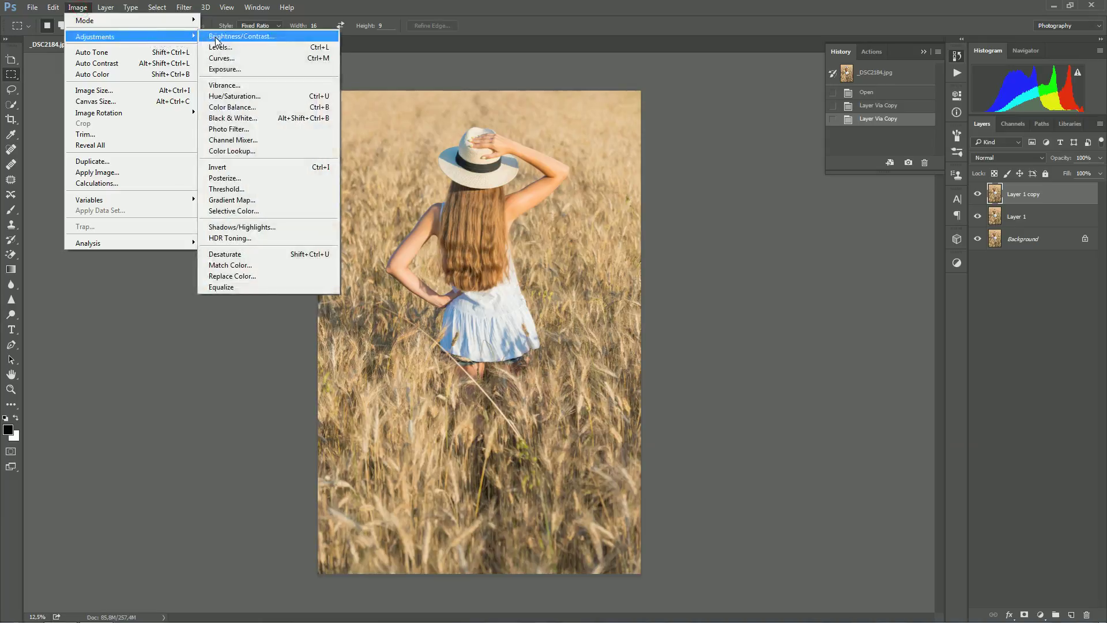
left_click(268, 254)
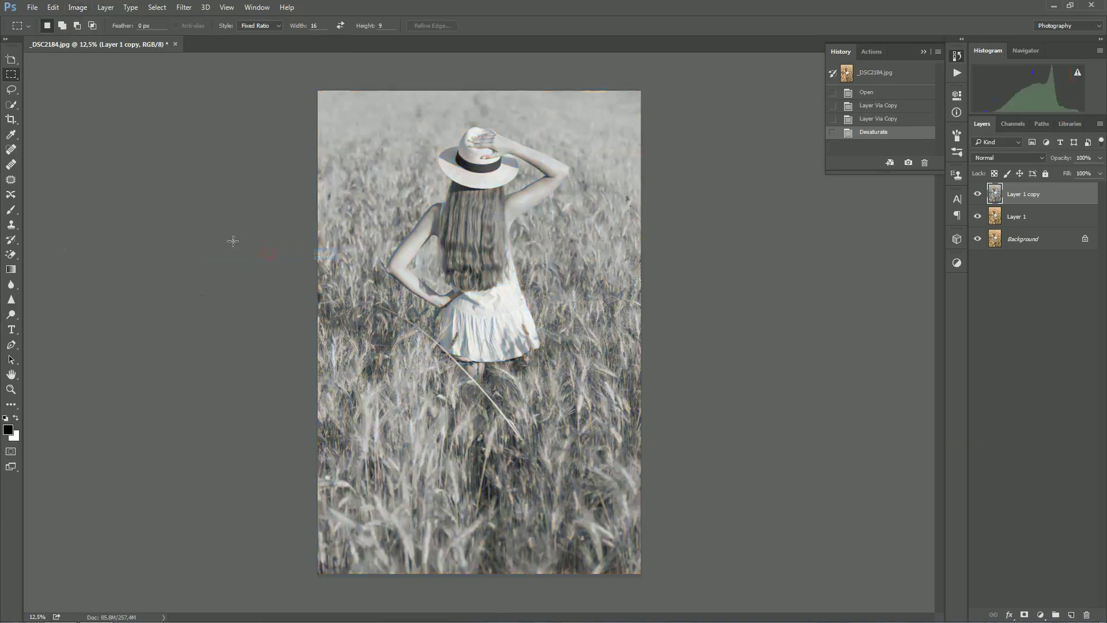
left_click(81, 8)
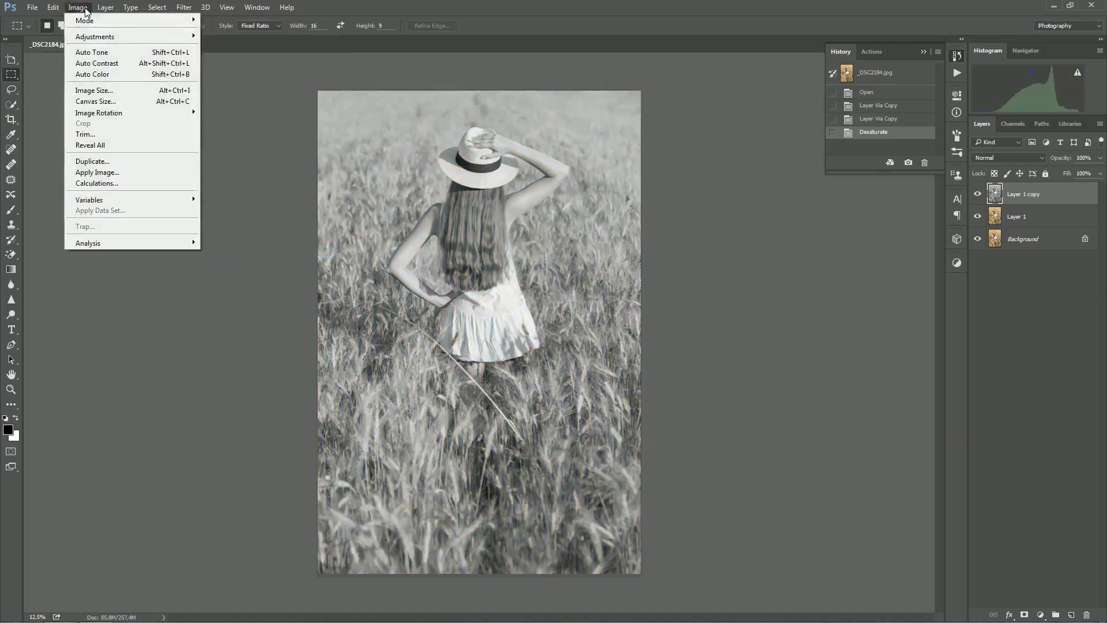
left_click(123, 53)
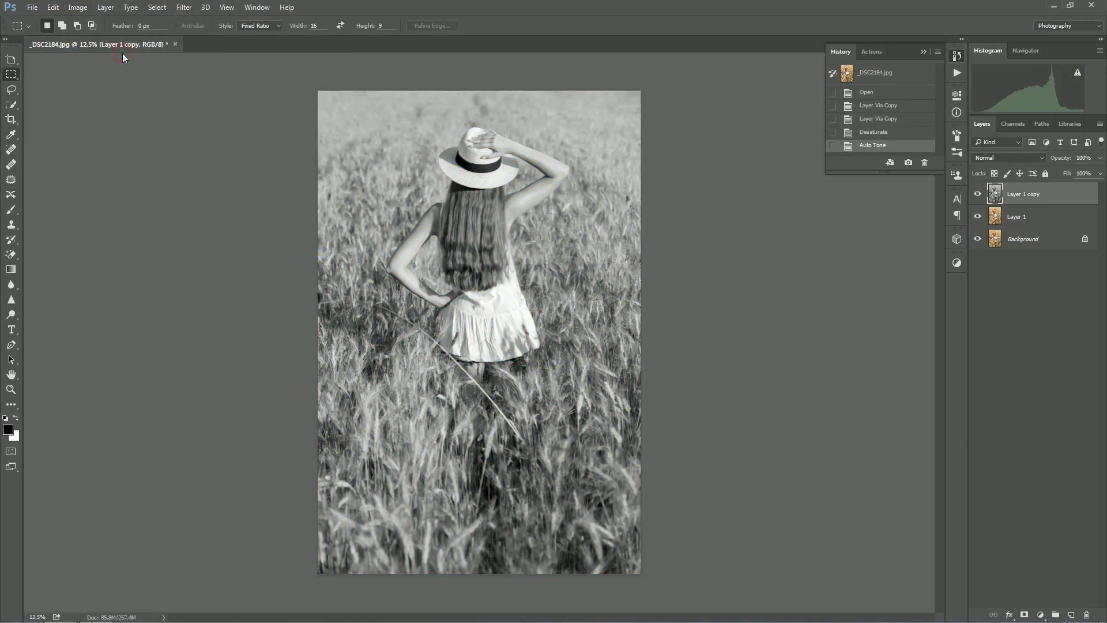
Convert Layer 1 copy to a smart object, duplicate it as Layer 1 copy 2, and hide the copy
right_click(1060, 198)
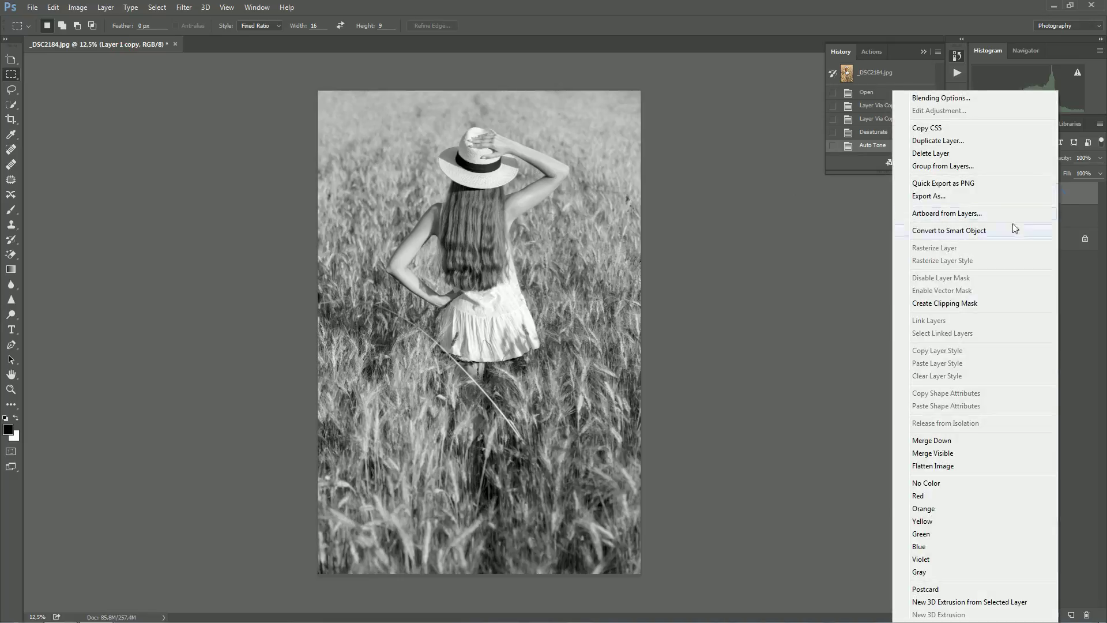
left_click(996, 231)
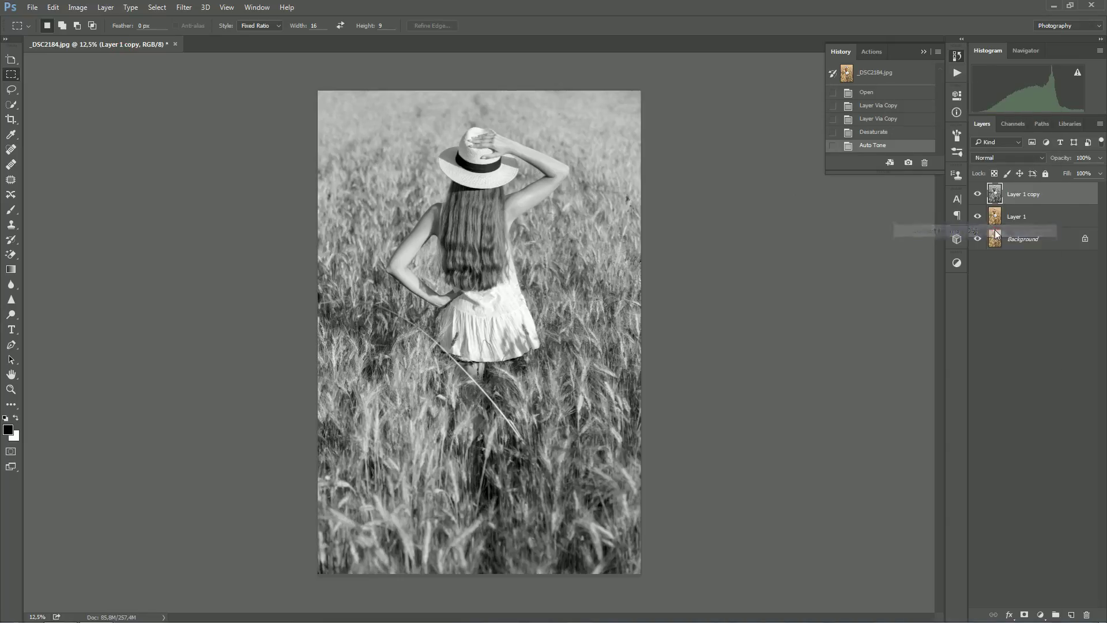
left_click(106, 8)
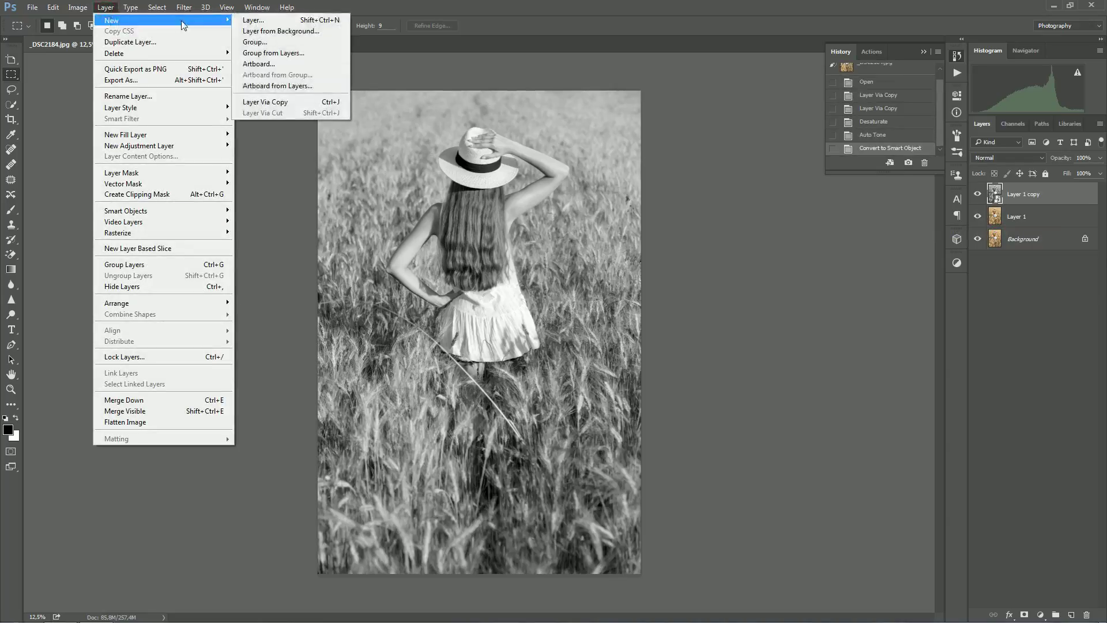
mouse_move(112, 19)
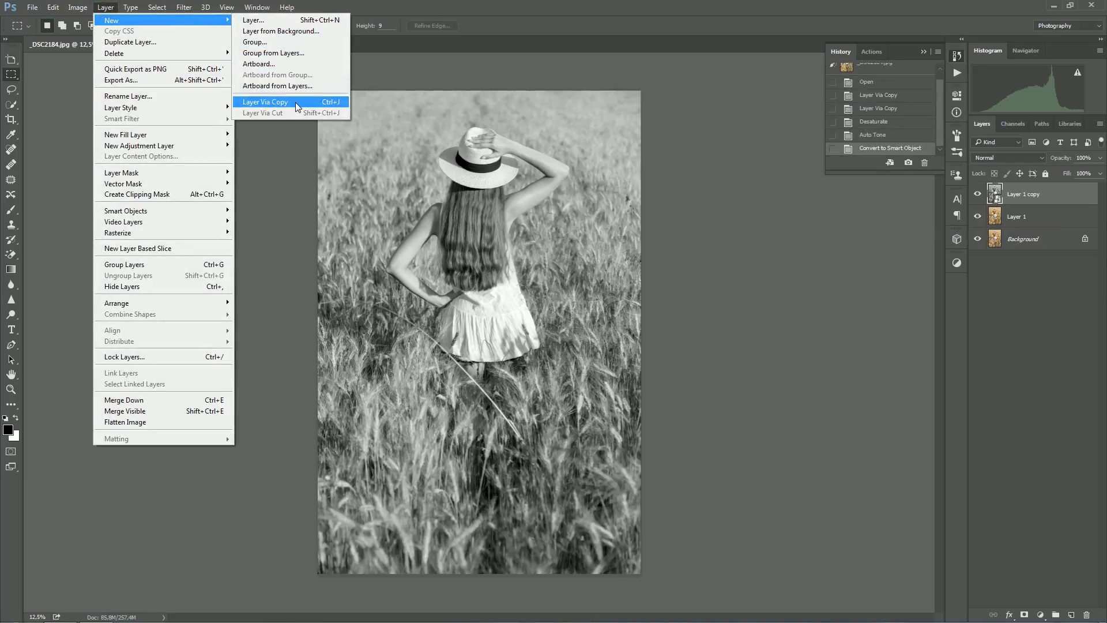
left_click(297, 103)
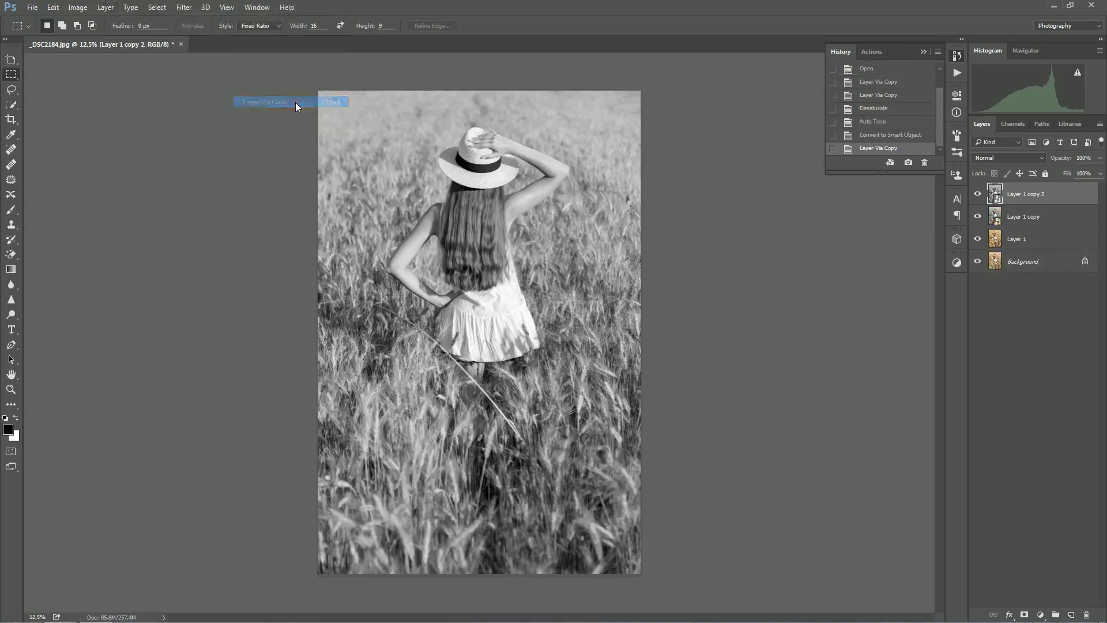
left_click(978, 217)
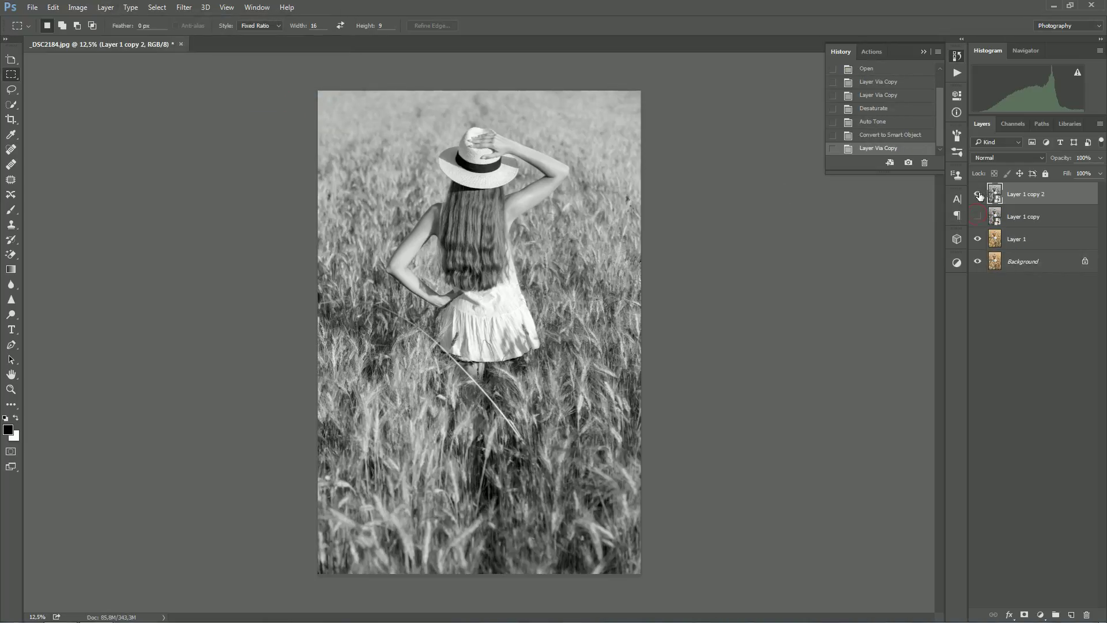
Hide Layer 1 copy and add a Hue/Saturation adjustment above Layer 1 with saturation -100
left_click(979, 194)
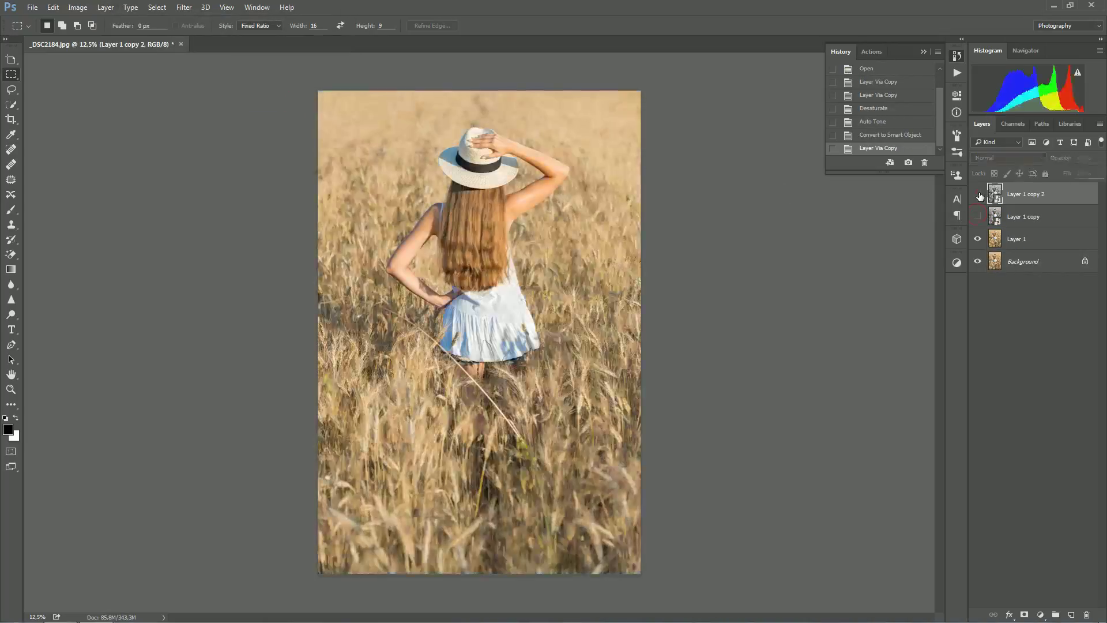
left_click(1049, 240)
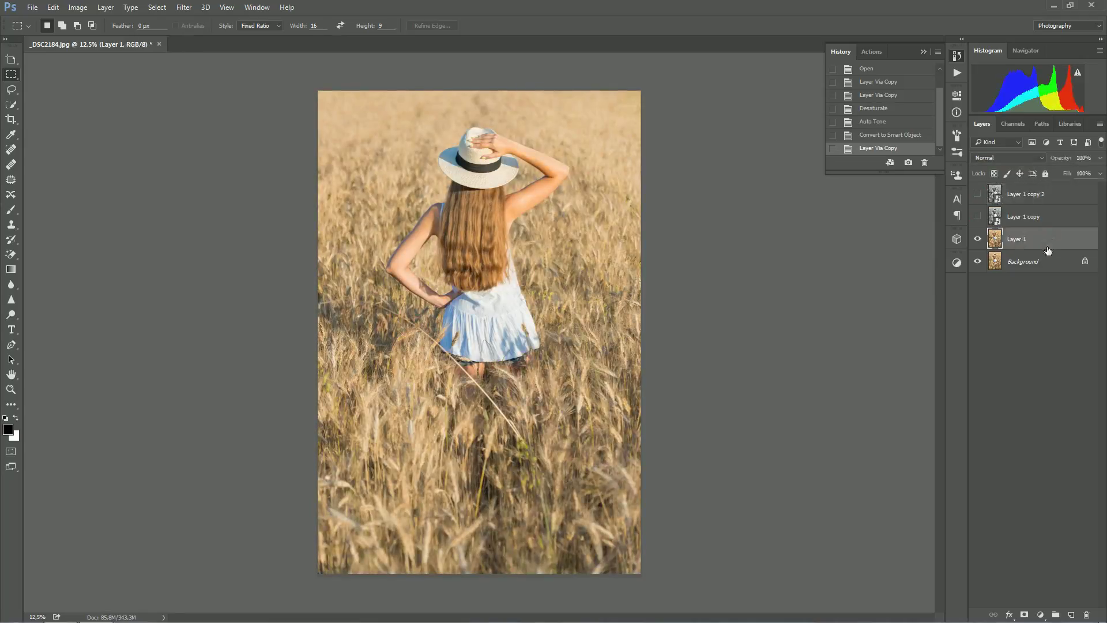
left_click(1039, 613)
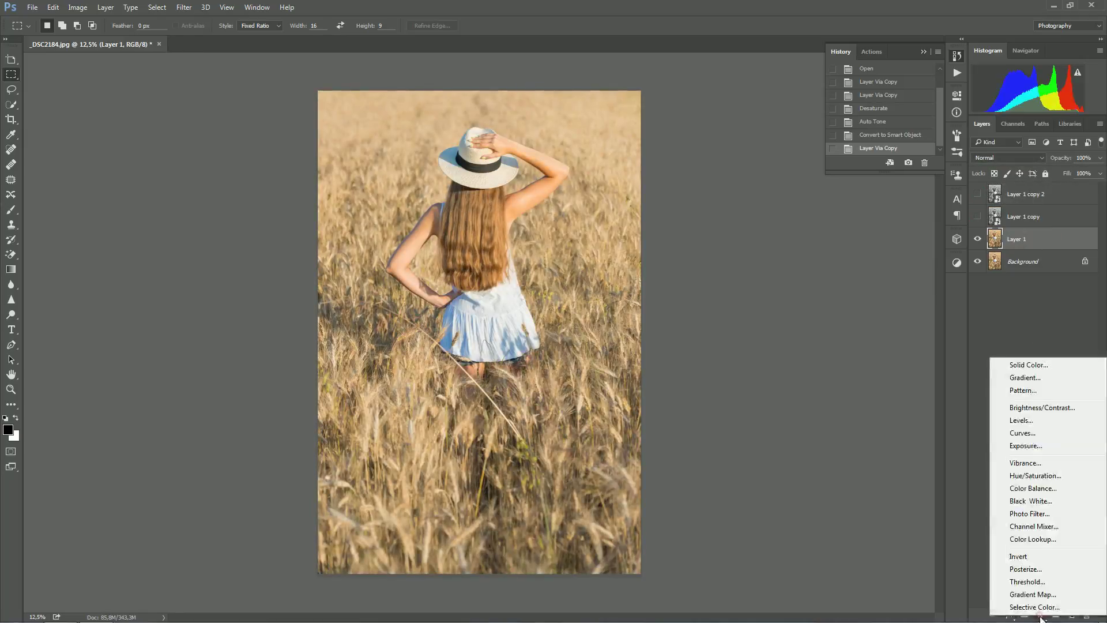
left_click(1036, 476)
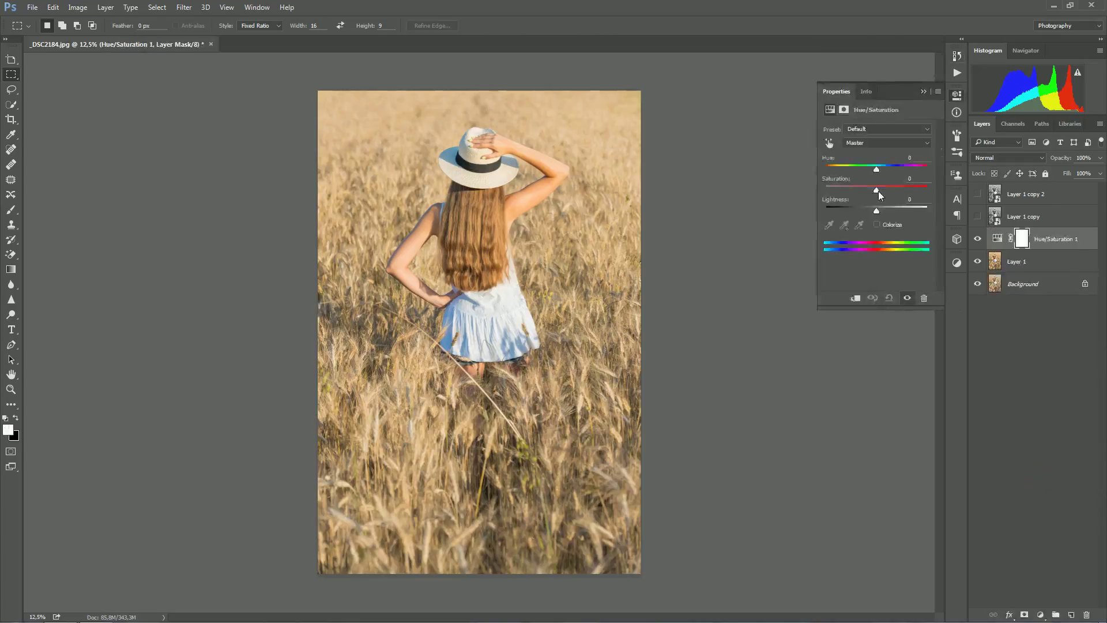
left_click_drag(877, 191, 823, 189)
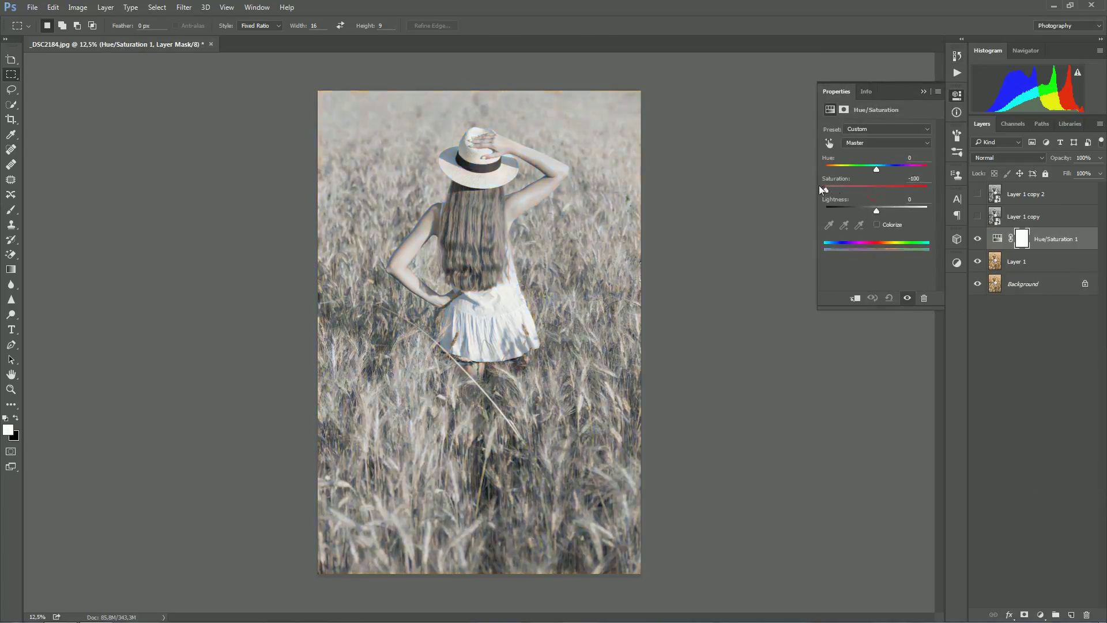
left_click(924, 92)
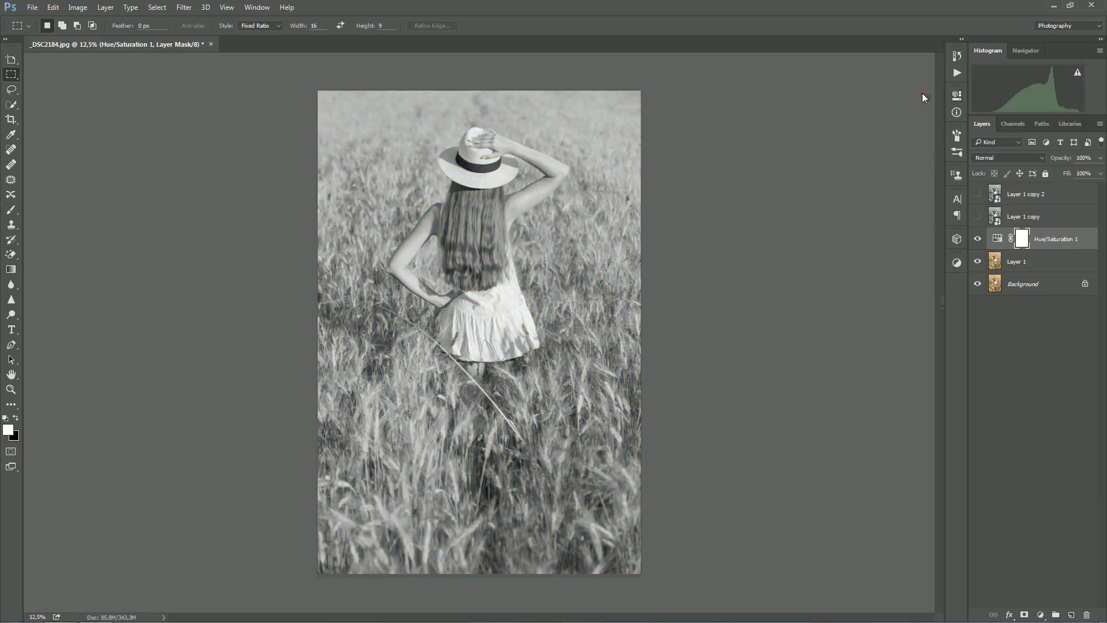
Make Layer 1 a smart object, apply an Invert smart filter, and blend it with Color Dodge
right_click(1038, 263)
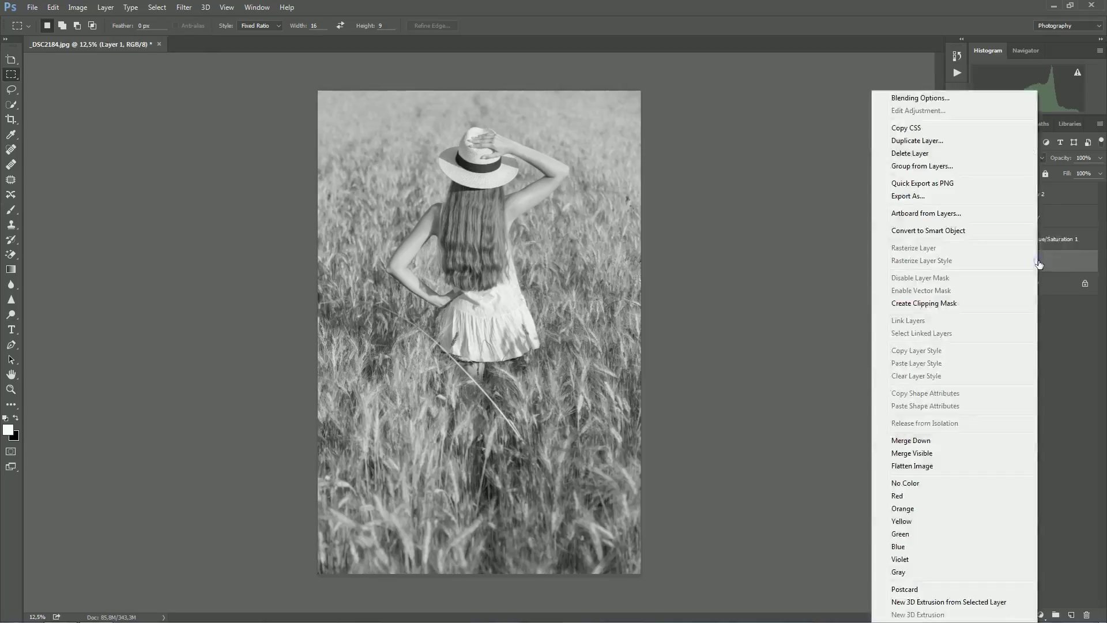
left_click(988, 233)
key("d")
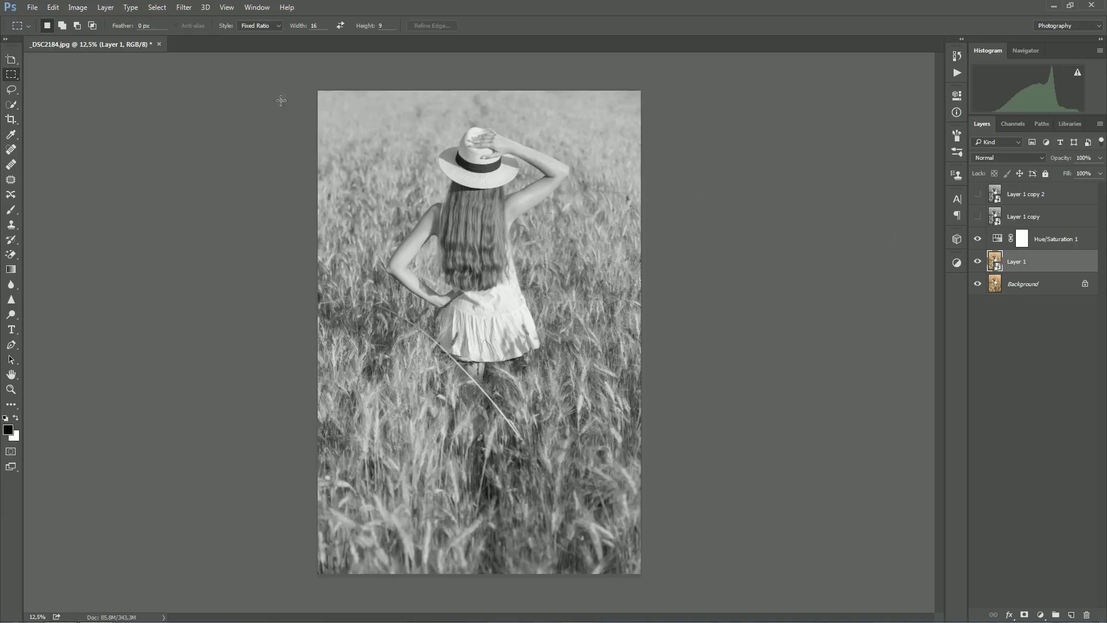
left_click(77, 8)
mouse_move(95, 36)
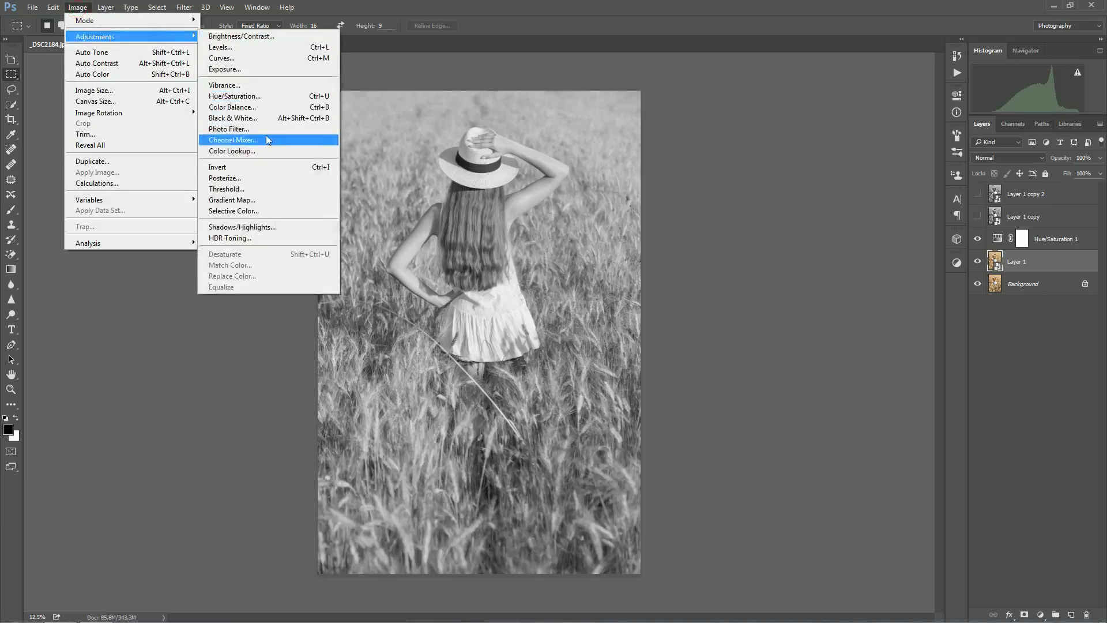
left_click(273, 166)
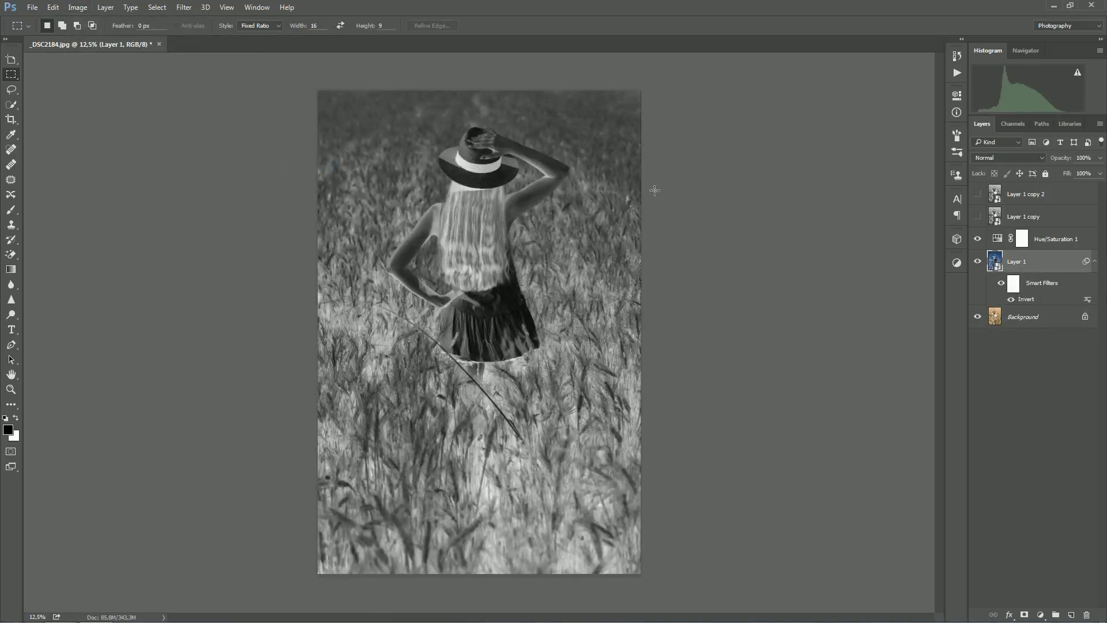
left_click(1042, 165)
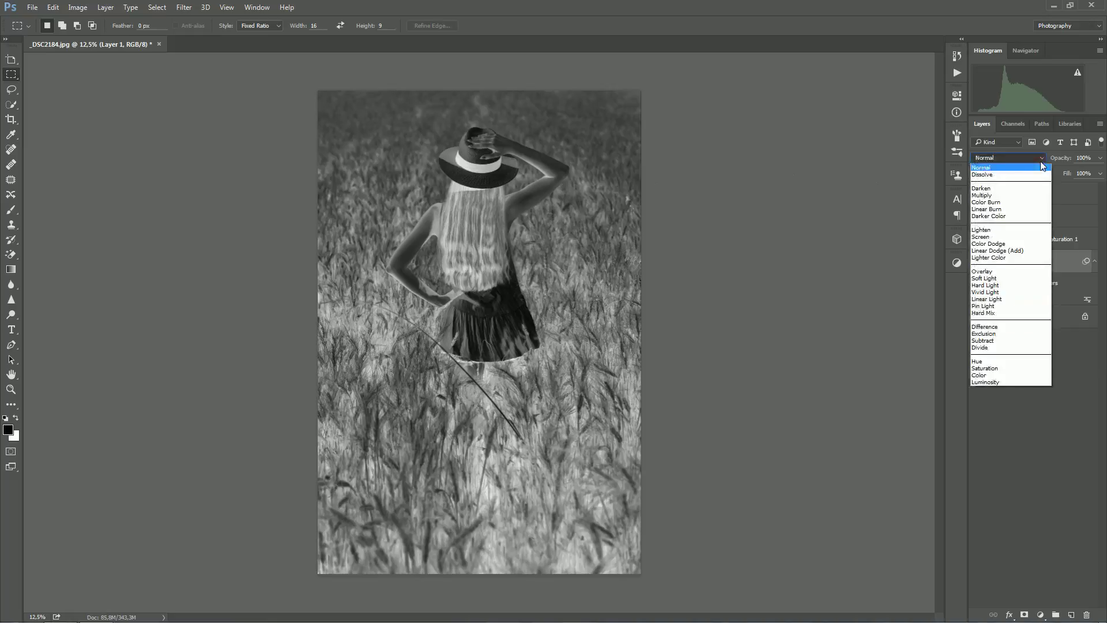
left_click(997, 243)
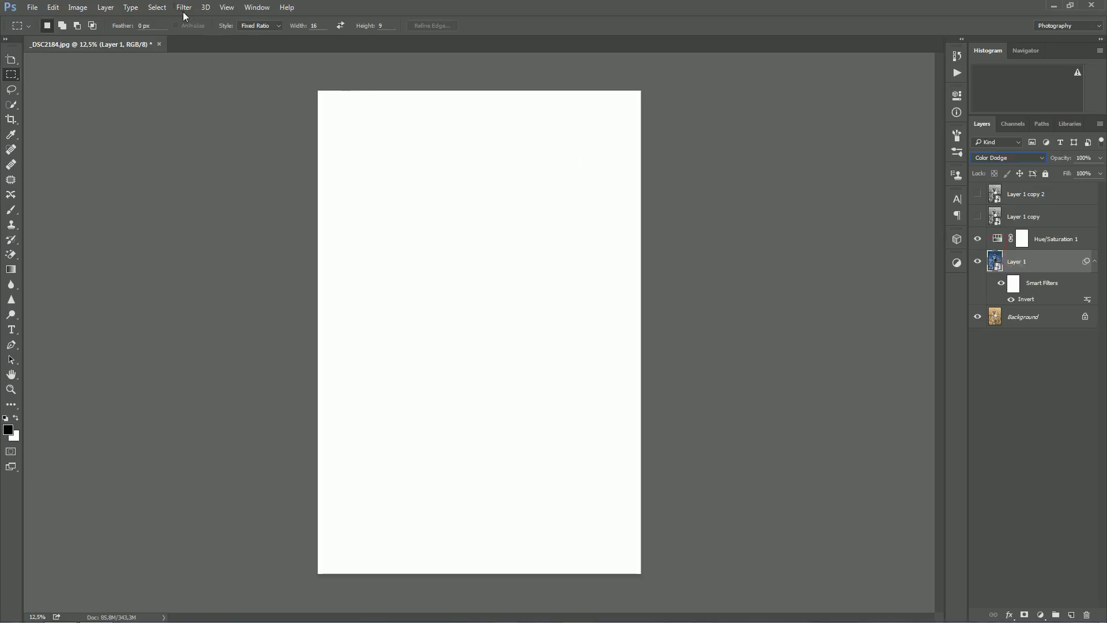
Apply a Gaussian Blur smart filter of about 29 pixels radius to Layer 1
left_click(184, 7)
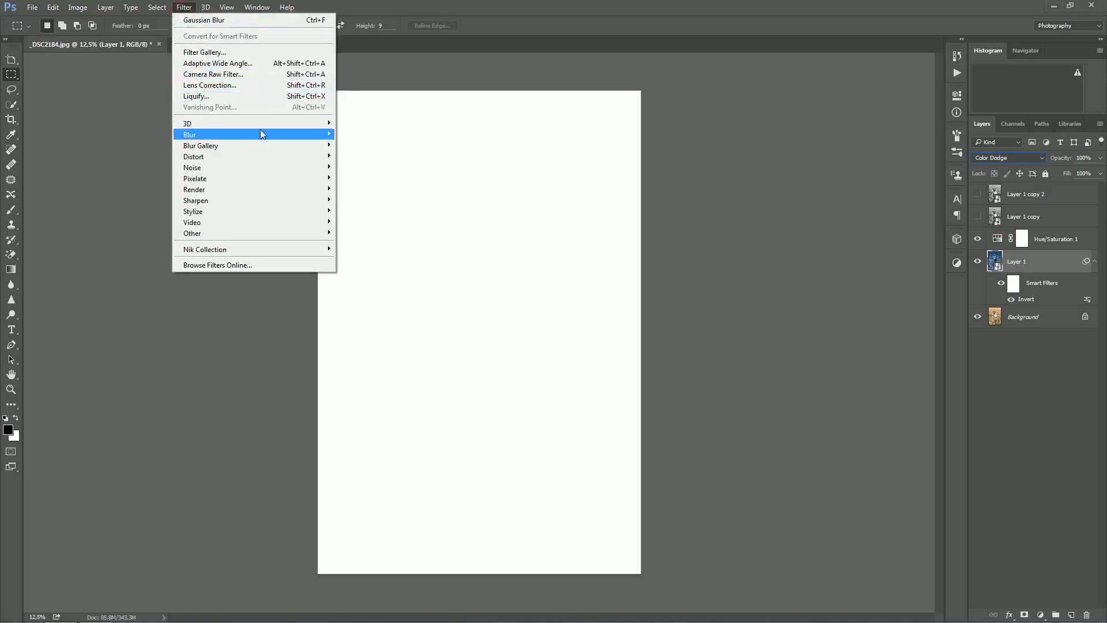
mouse_move(251, 133)
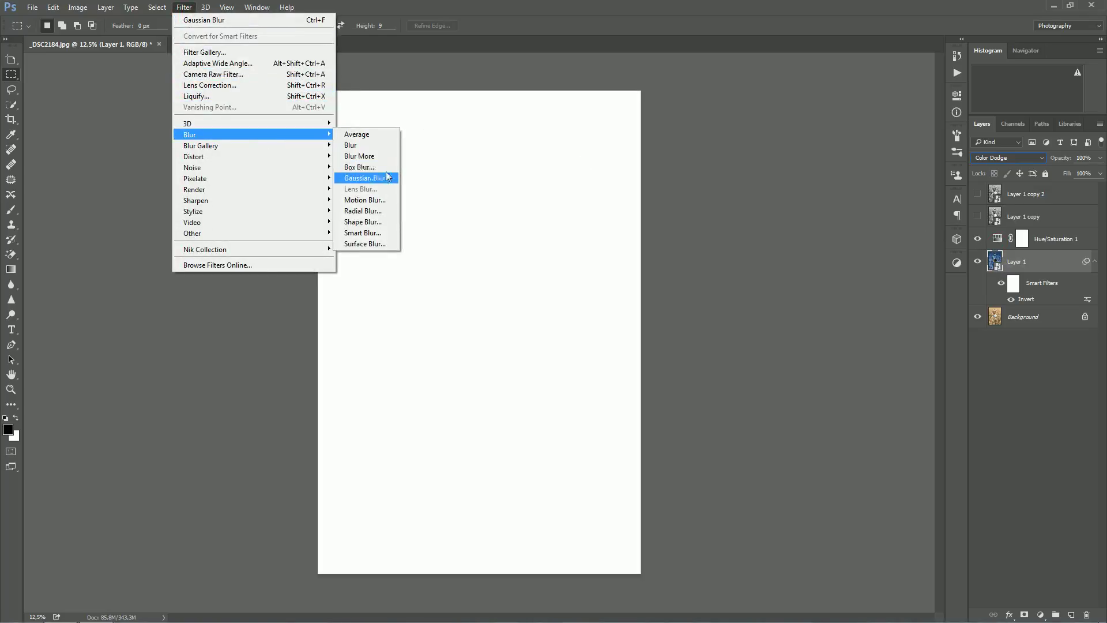
left_click(387, 179)
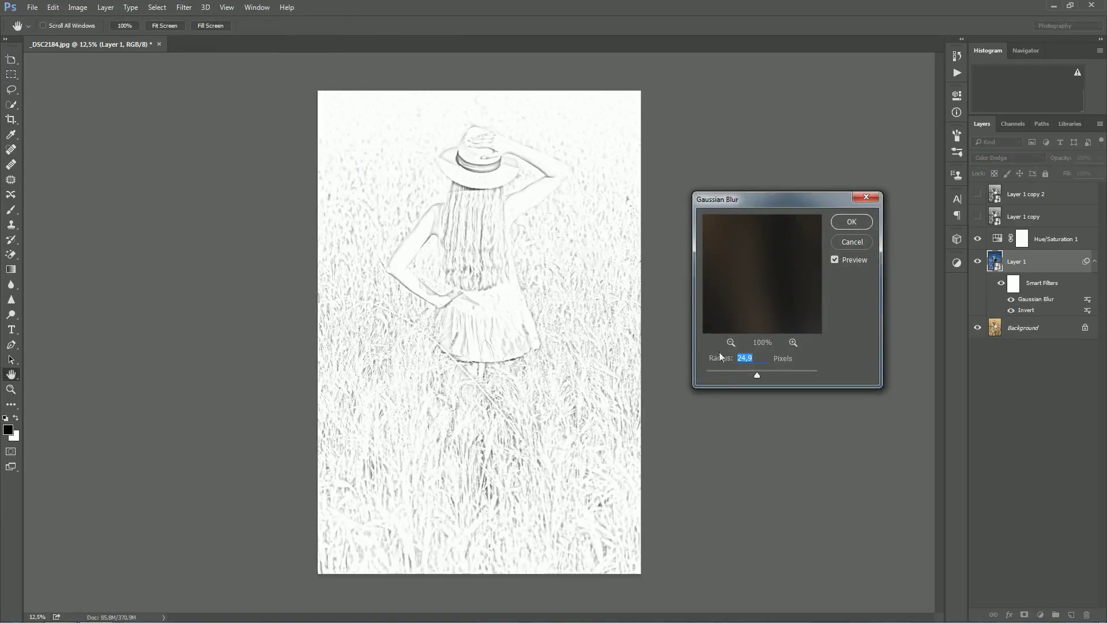
mouse_move(752, 377)
left_mouse_down()
mouse_move(774, 376)
mouse_move(763, 373)
left_mouse_up()
left_click(759, 373)
left_click(853, 222)
key("m")
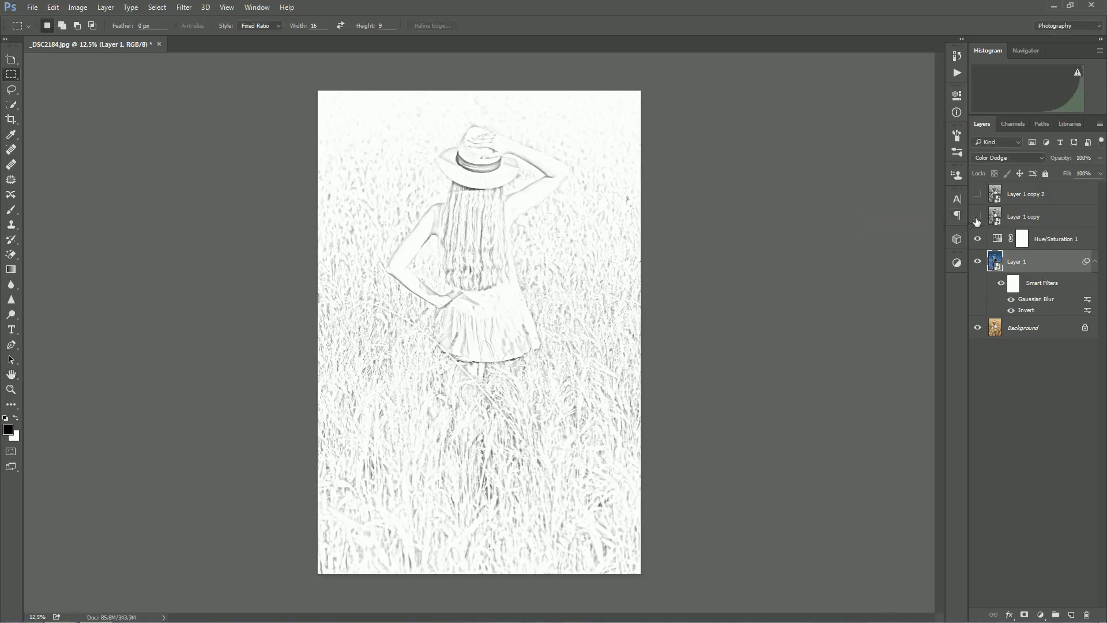
Show Layer 1 copy again and make it the active layer, covering the sketch
left_click(978, 218)
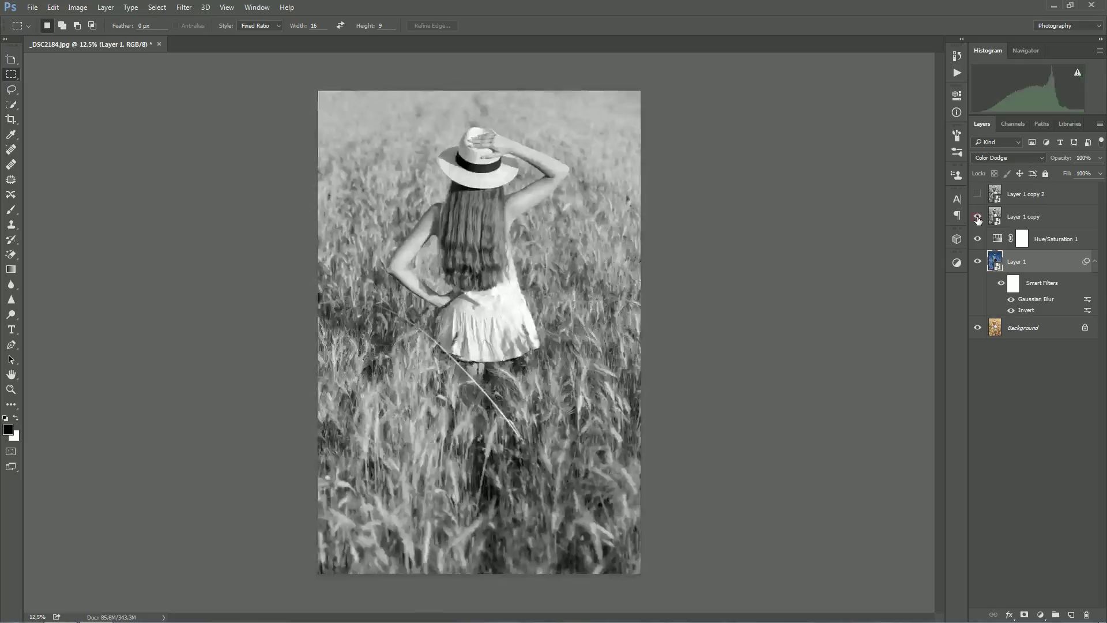
left_click(1057, 219)
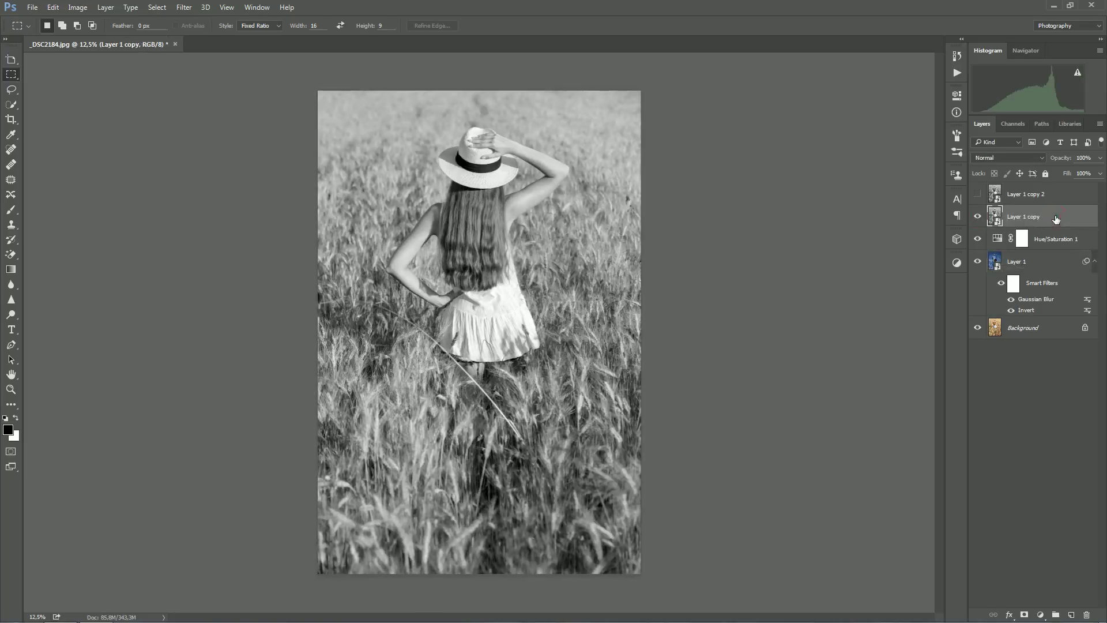
left_click(185, 7)
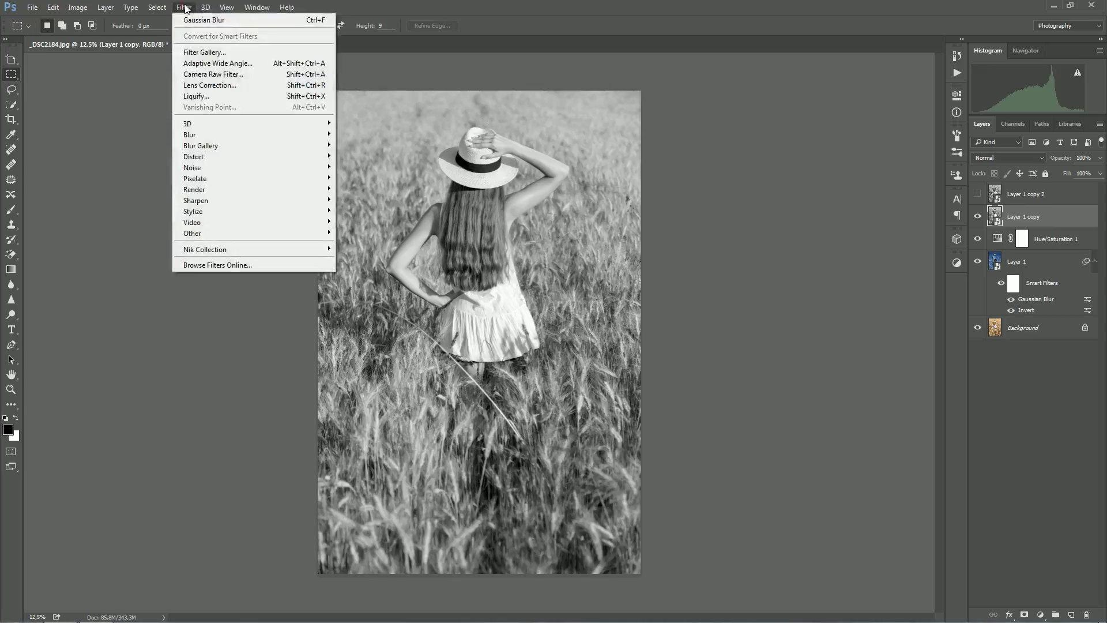
In the Filter Gallery, pick Glowing Edges from Stylize and zoom the preview out
left_click(241, 53)
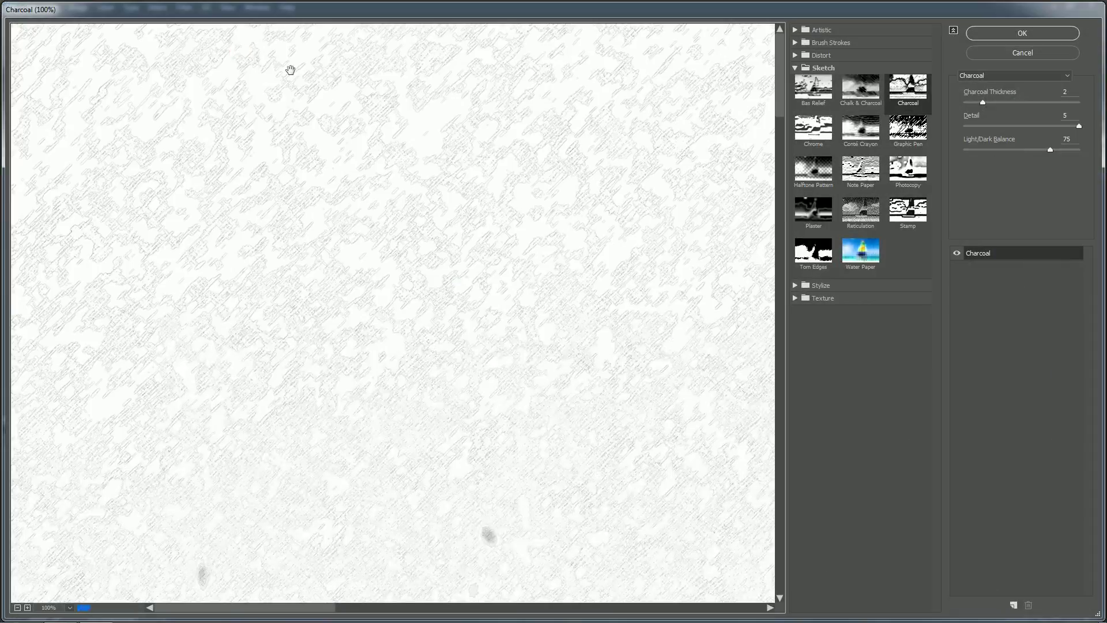
left_click(796, 68)
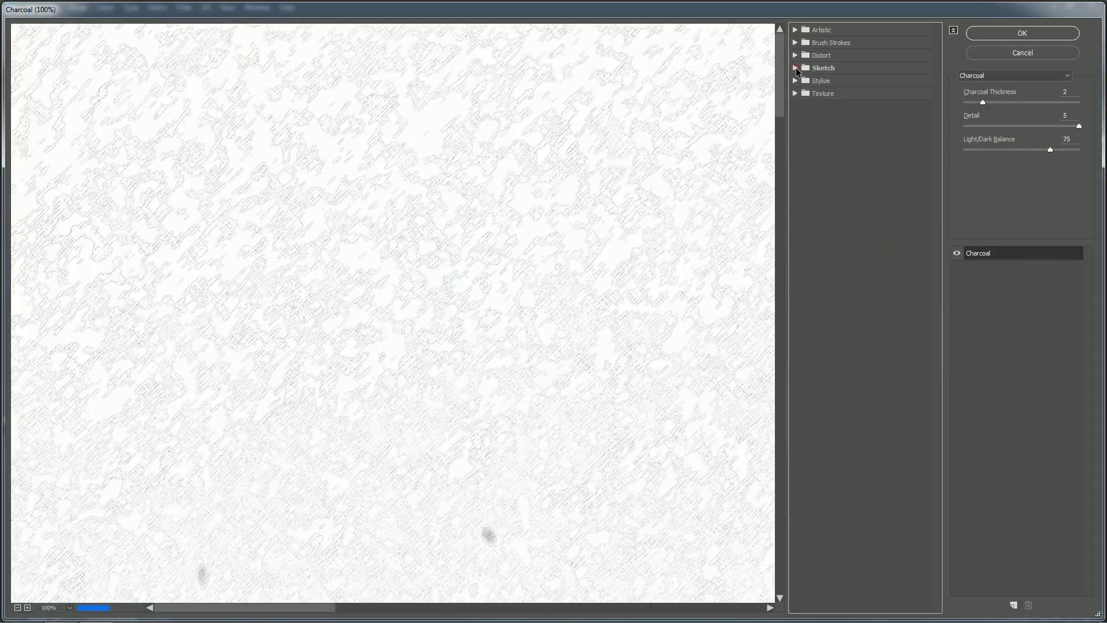
left_click(796, 81)
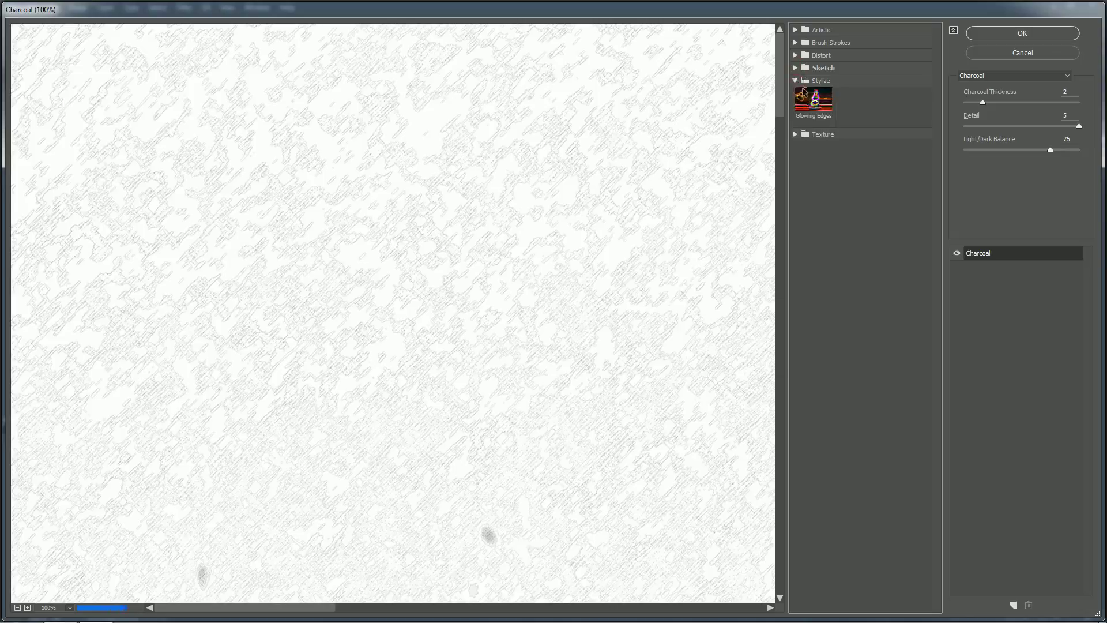
left_click(818, 105)
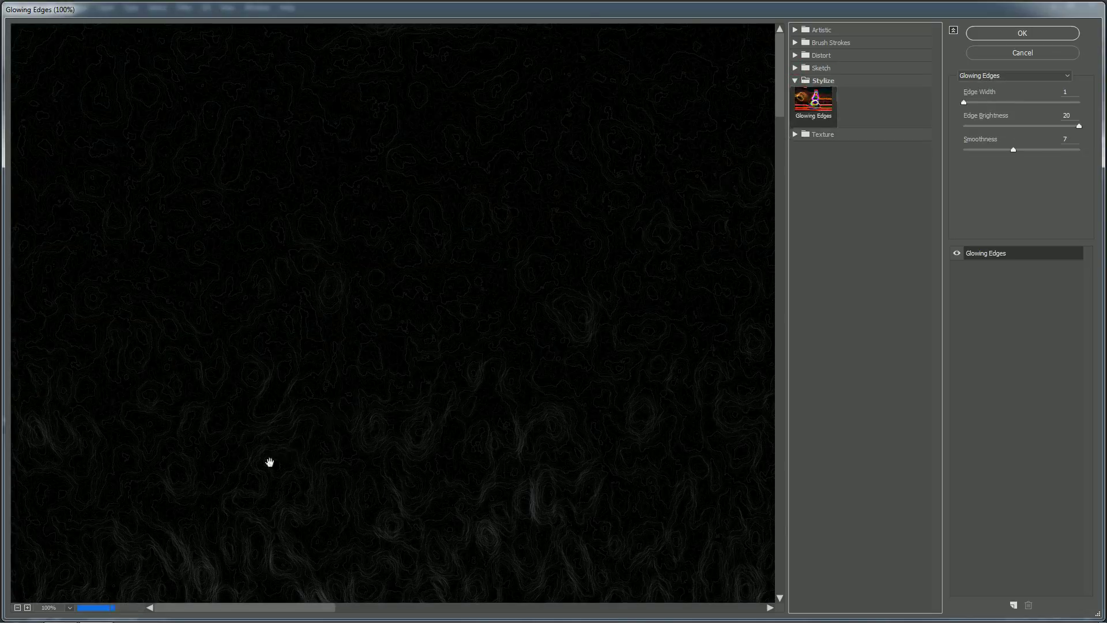
left_click(18, 608)
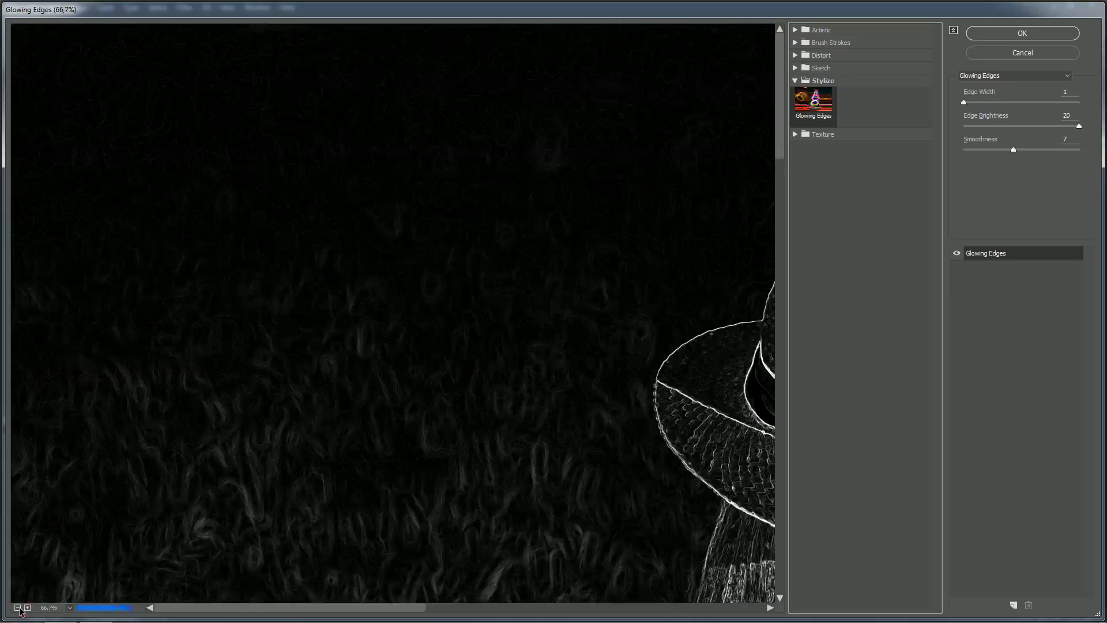
left_click(18, 608)
left_click(18, 608)
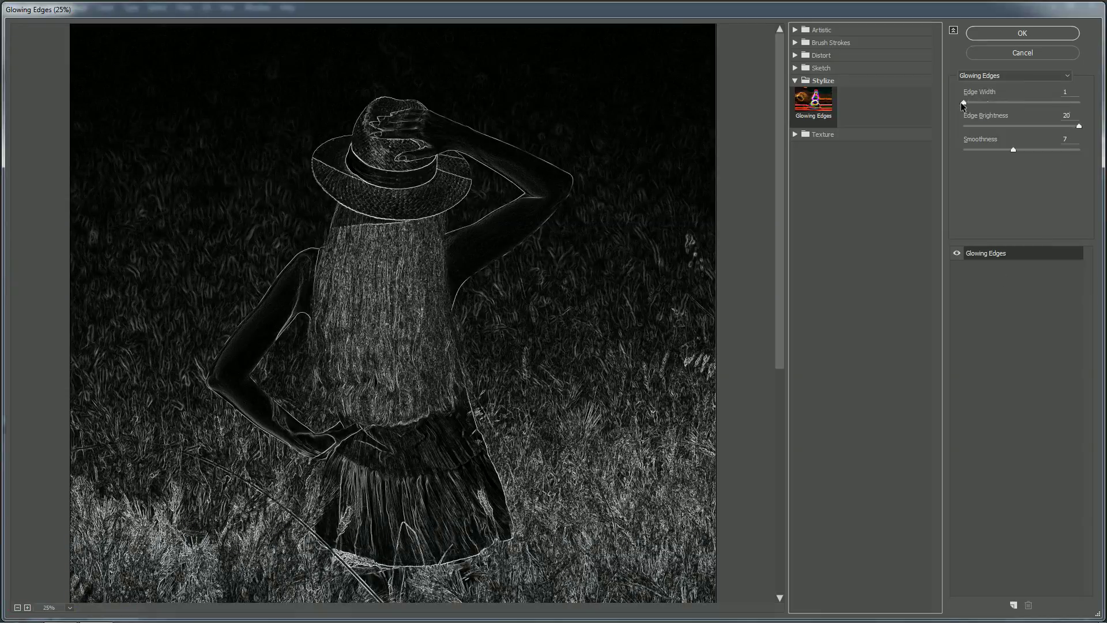
Apply Glowing Edges with edge width 2, brightness 20 and smoothness 7
left_click_drag(963, 102, 975, 104)
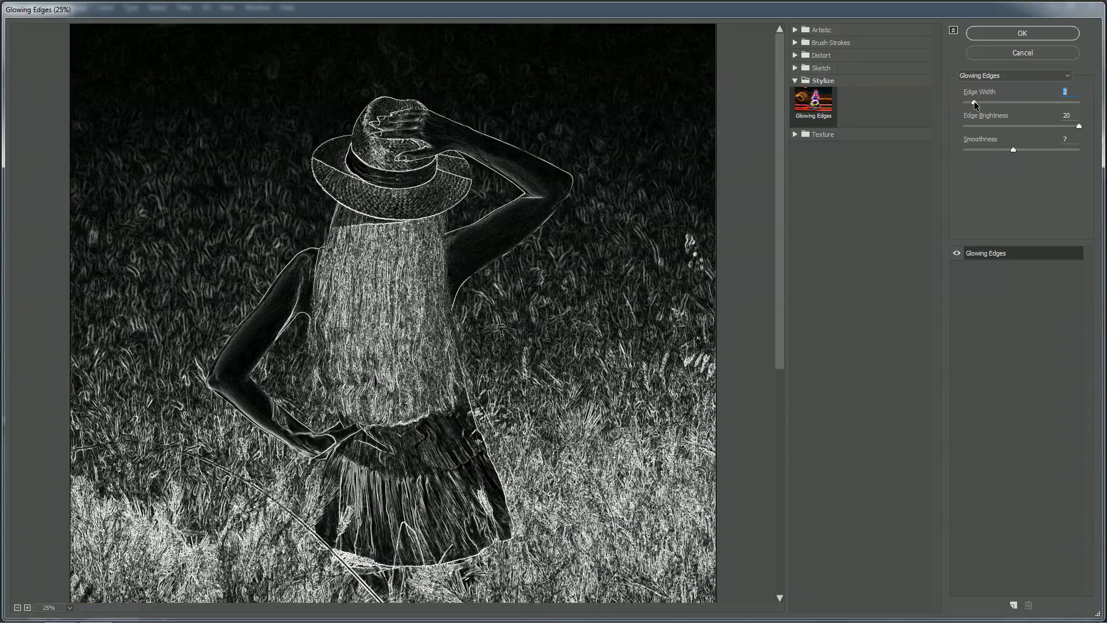
left_click_drag(973, 102, 970, 102)
left_click_drag(1013, 150, 1024, 150)
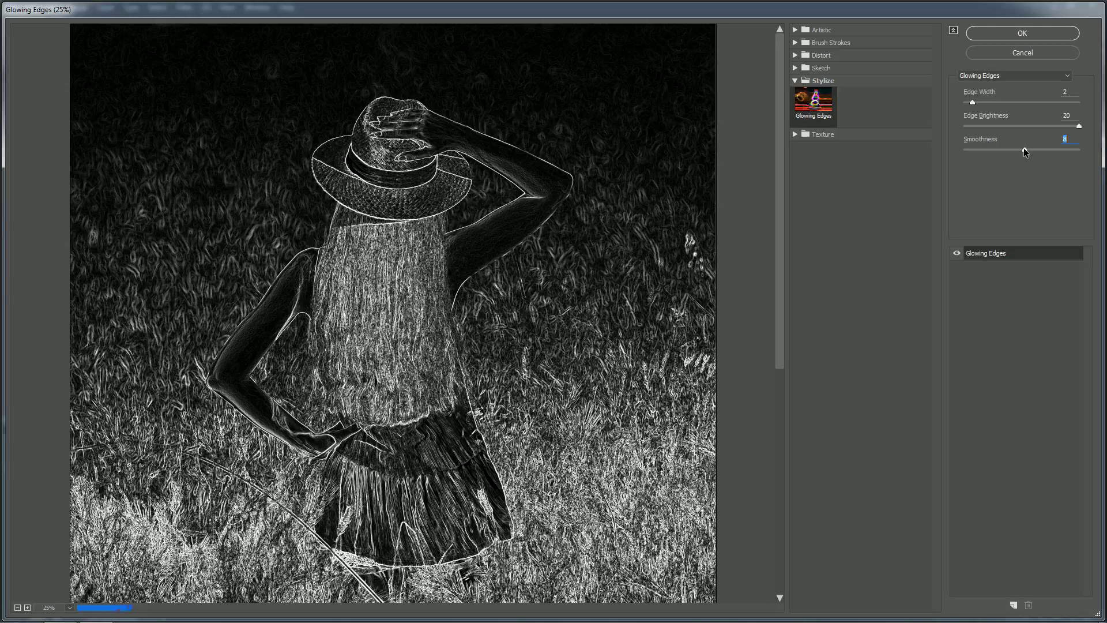
left_click_drag(1024, 150, 994, 149)
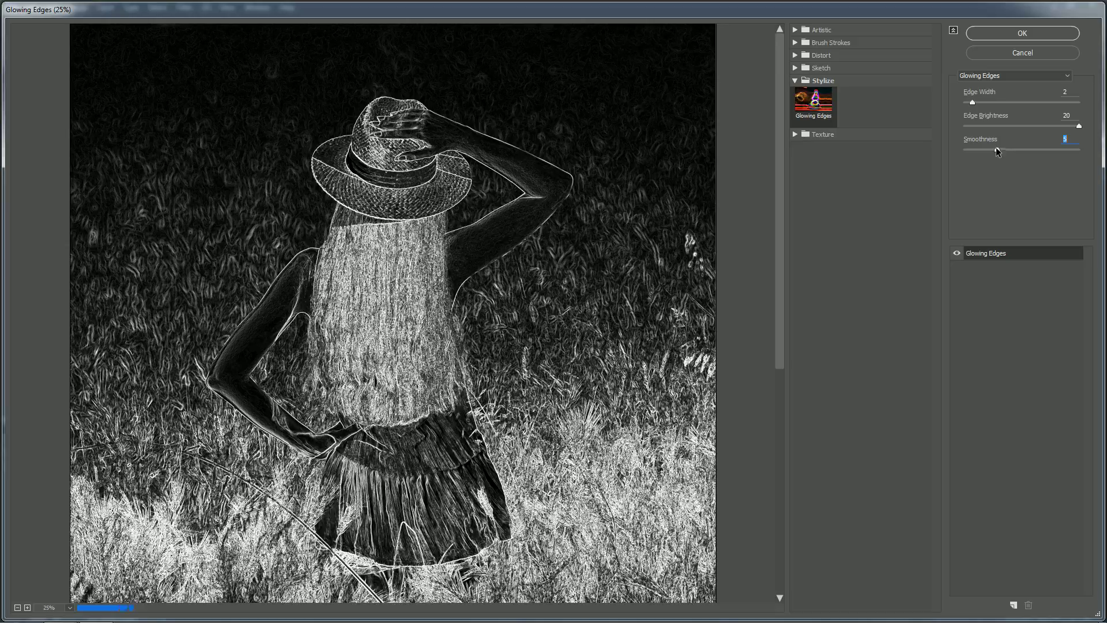
left_click_drag(1003, 147, 1010, 149)
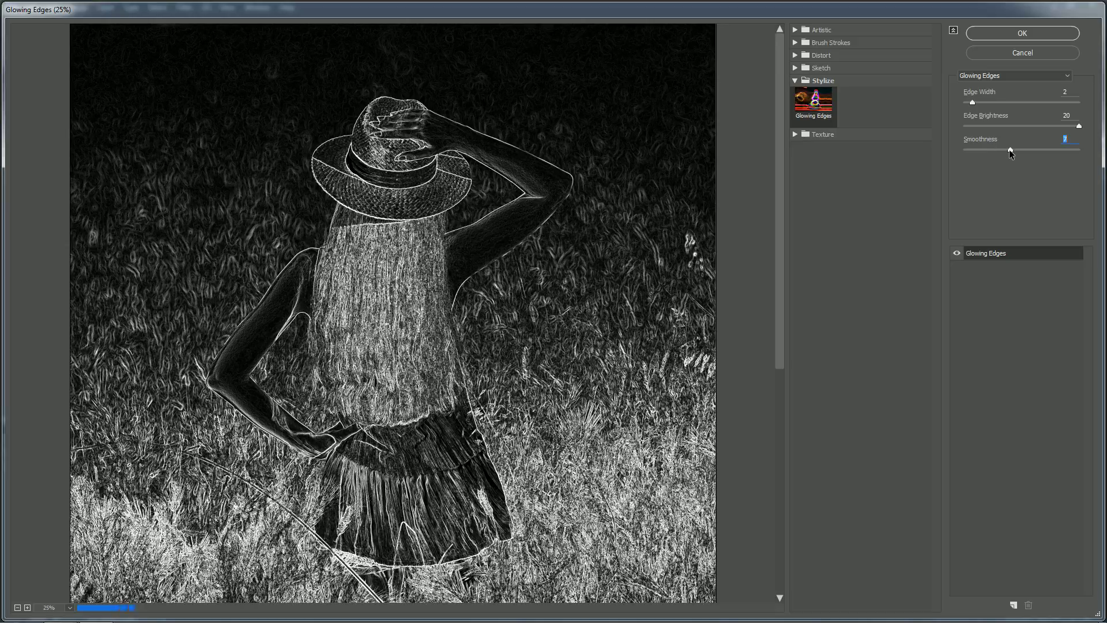
left_click(1021, 35)
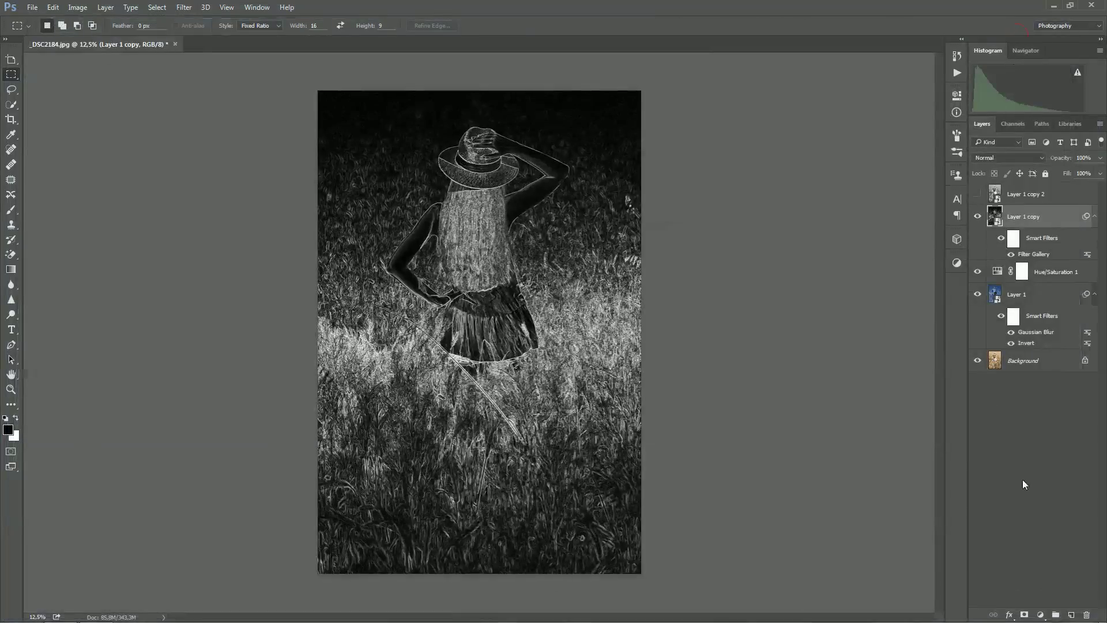
Add an Invert adjustment layer and clip it to Layer 1 copy
left_click(1041, 615)
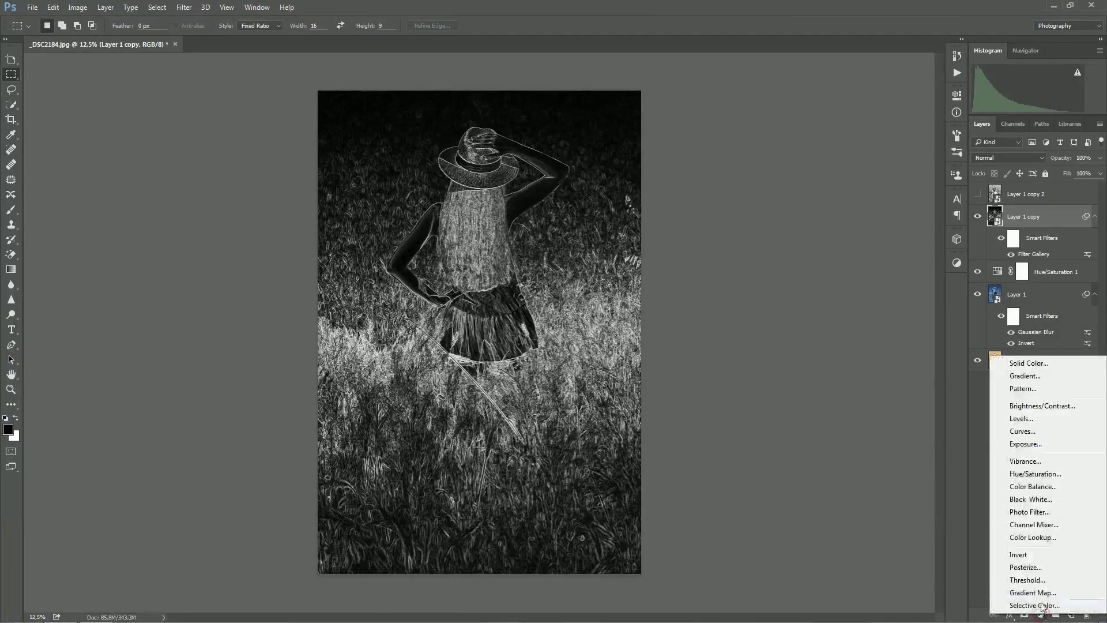
left_click(1044, 558)
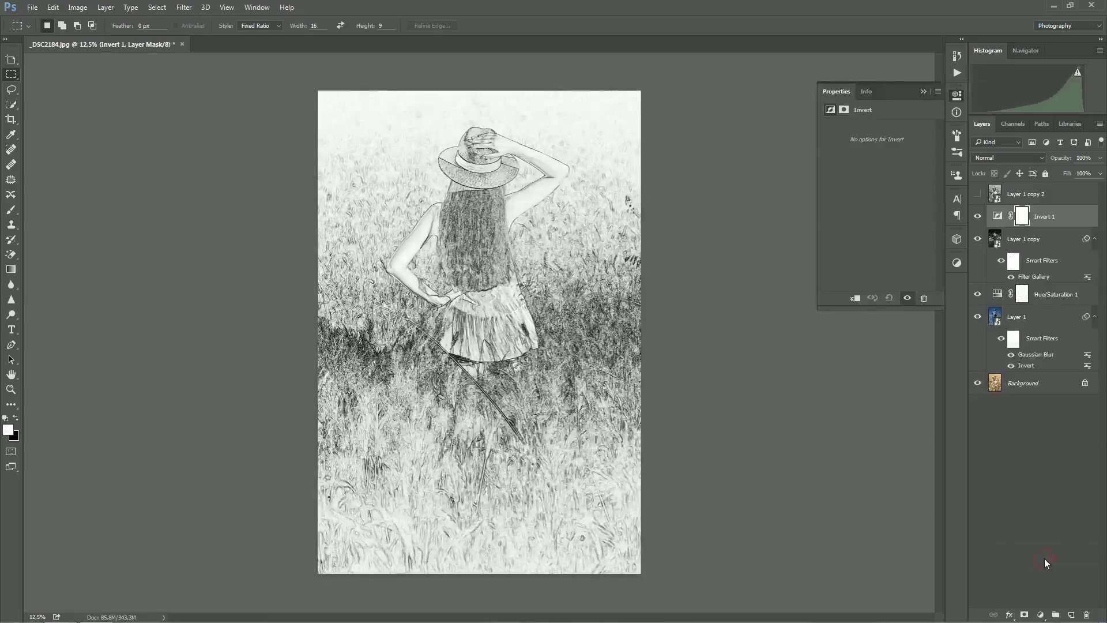
right_click(1062, 220)
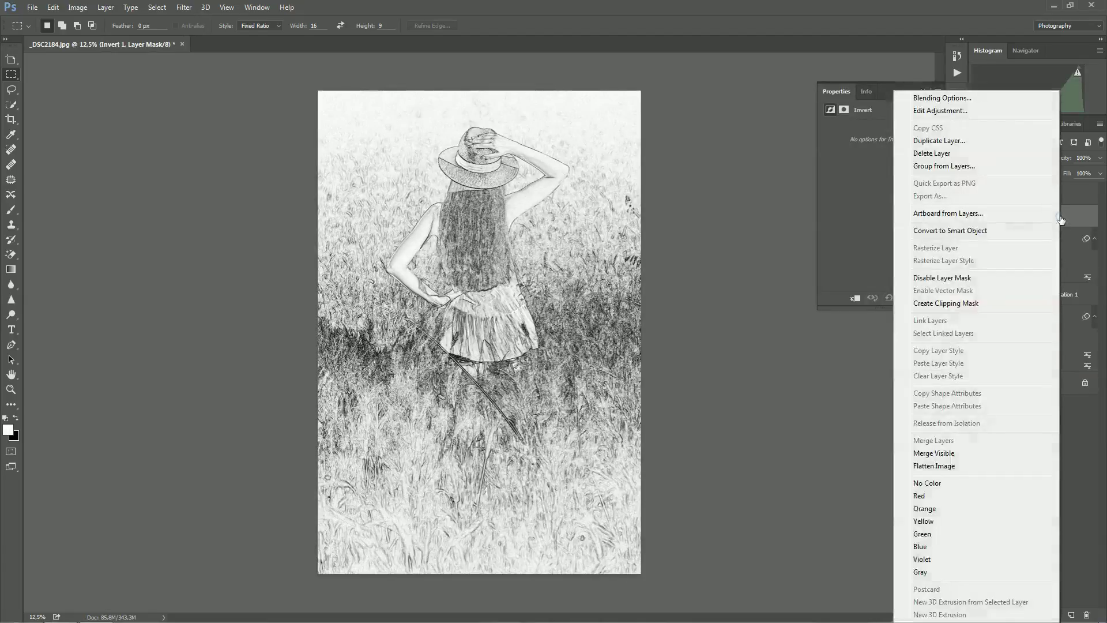
left_click(994, 304)
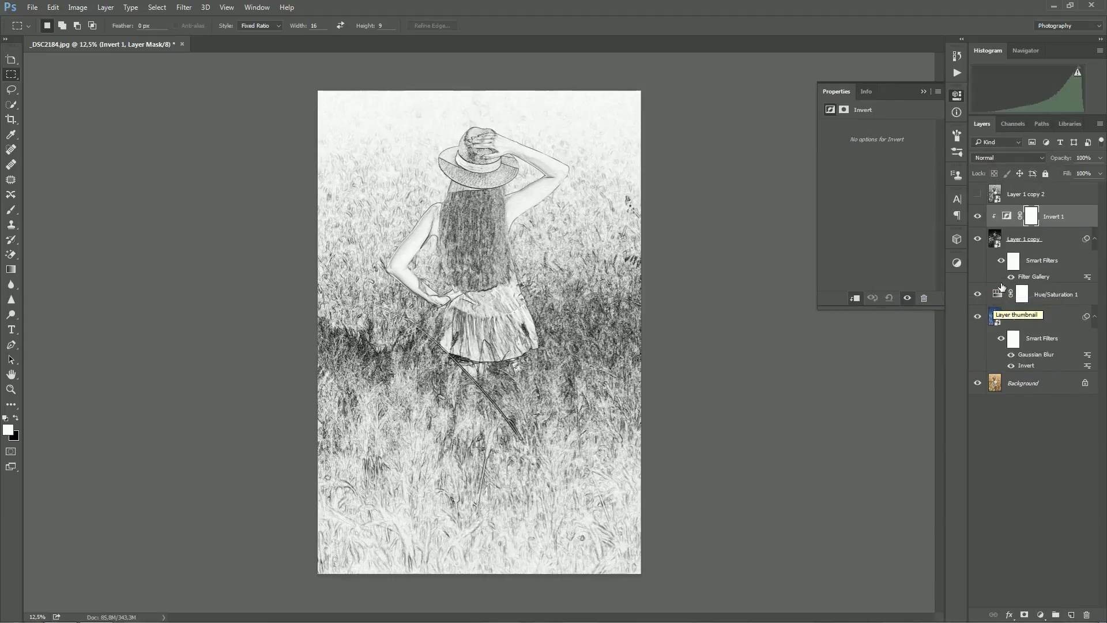
Set Layer 1 copy to Multiply blending, then show and select Layer 1 copy 2
left_click(1053, 245)
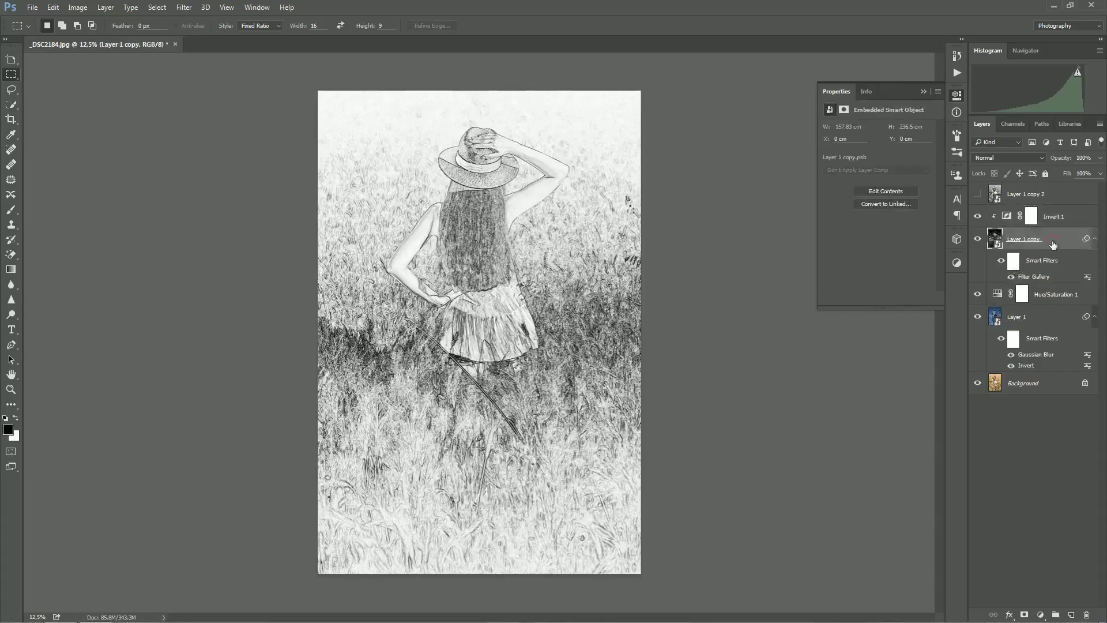
left_click(1040, 158)
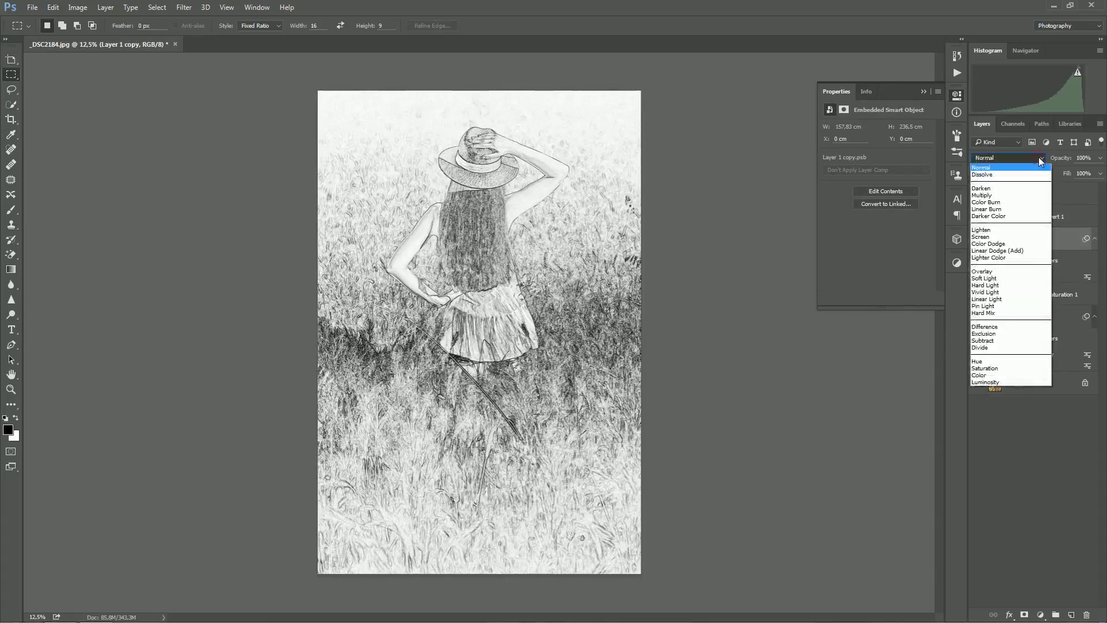
left_click(1014, 195)
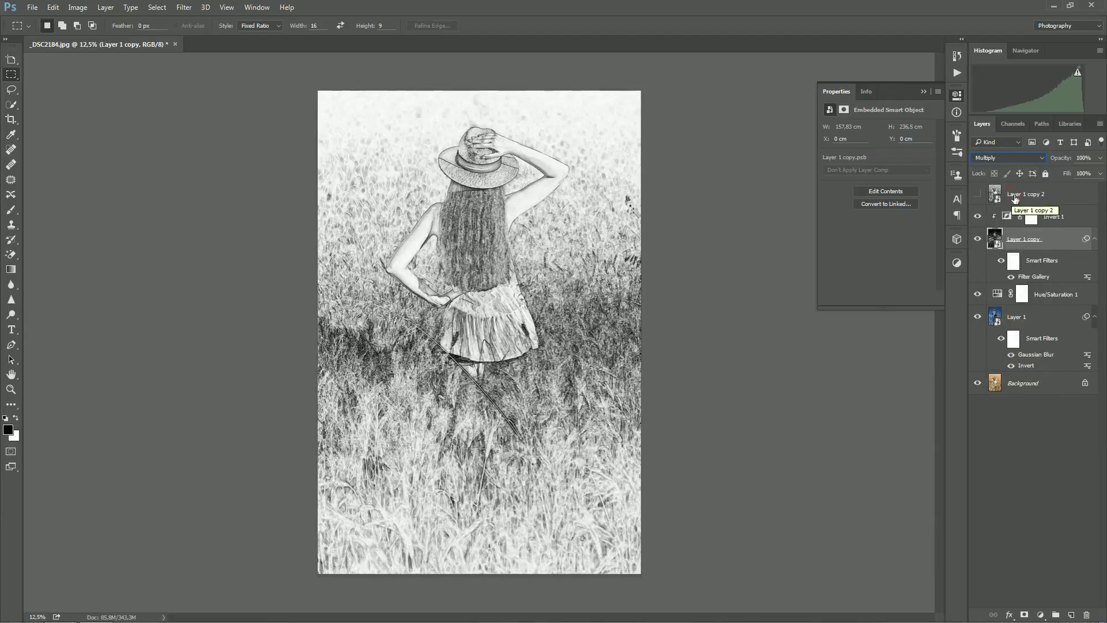
left_click(977, 195)
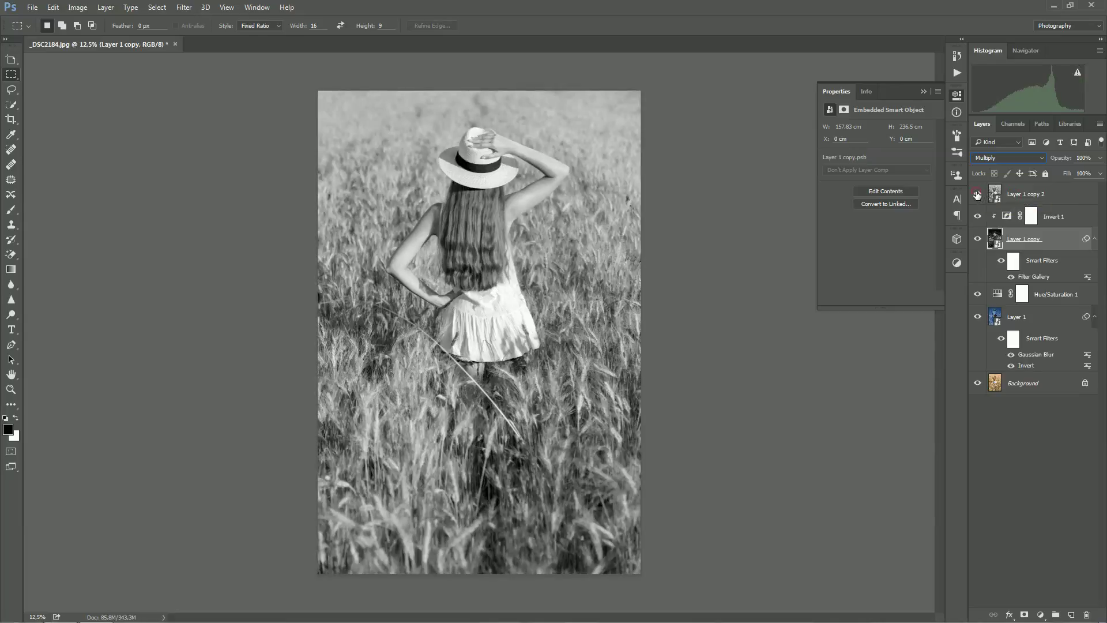
left_click(1065, 196)
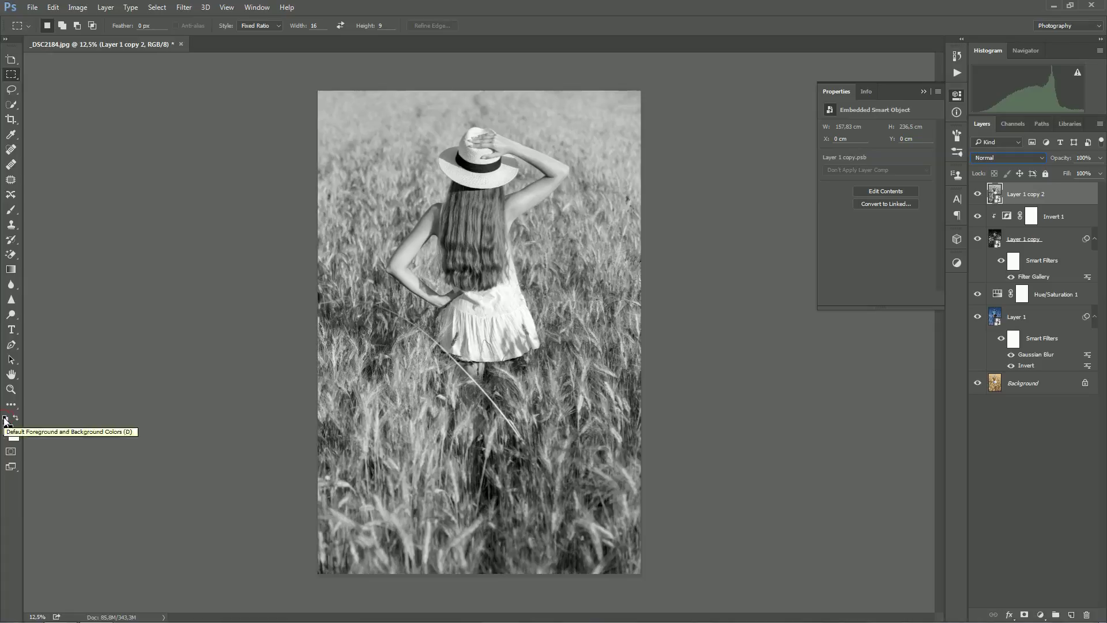
Preview the Sketch group's Charcoal filter in the Filter Gallery for Layer 1 copy 2
left_click(184, 8)
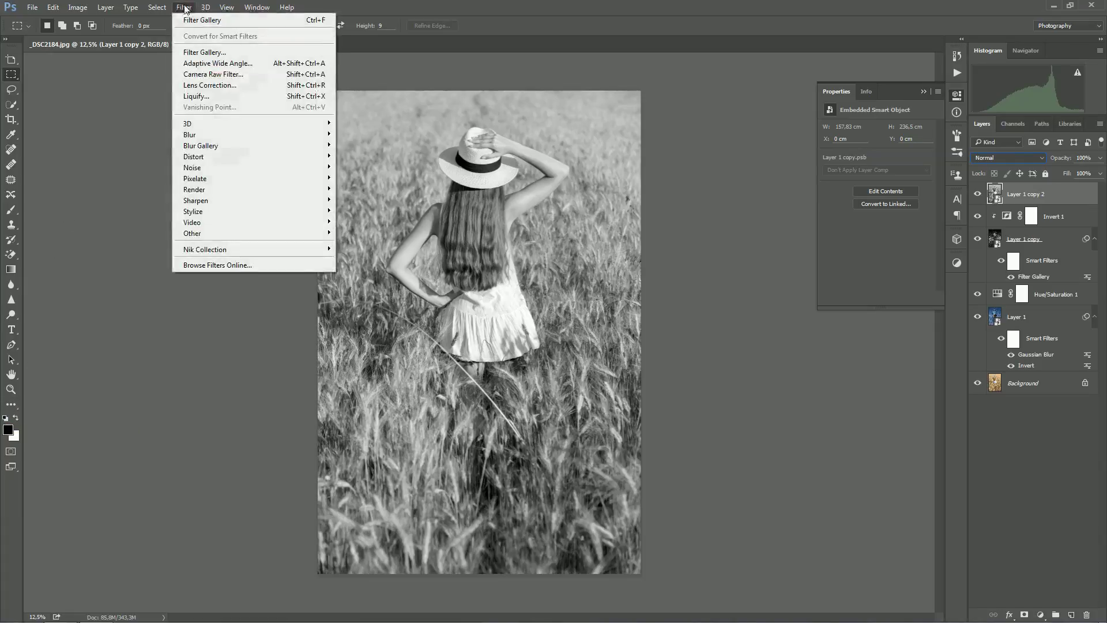
left_click(220, 53)
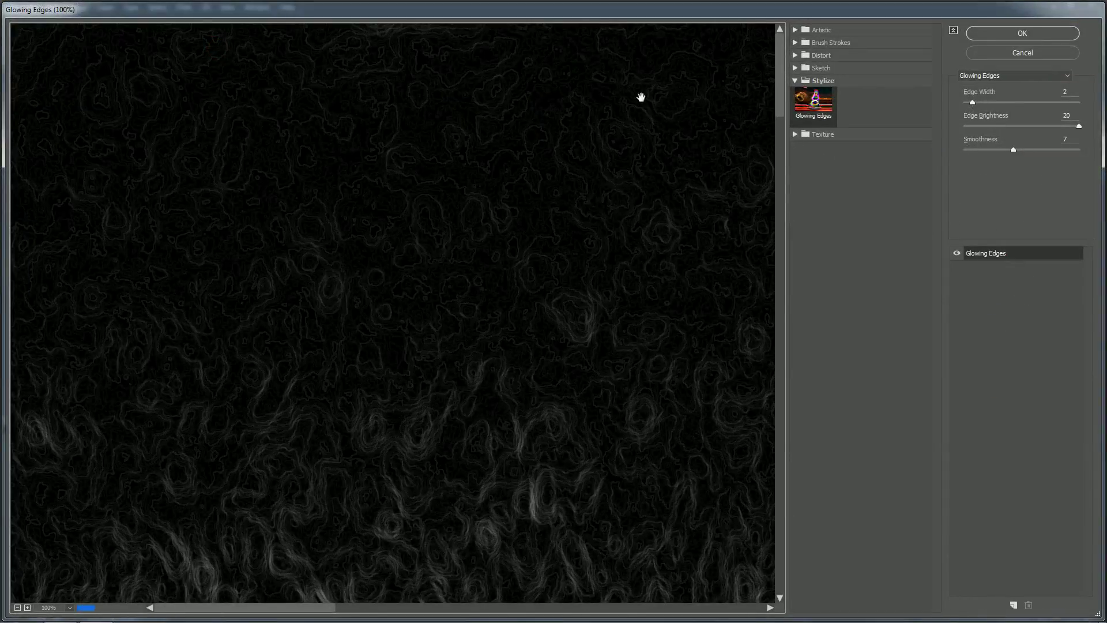
left_click(795, 81)
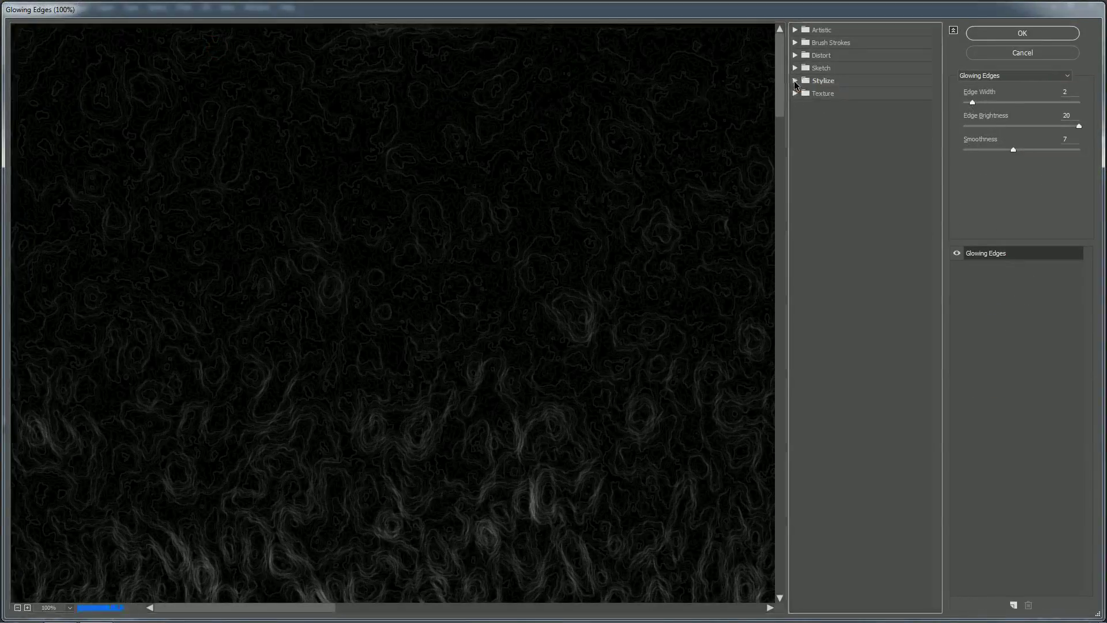
left_click(796, 69)
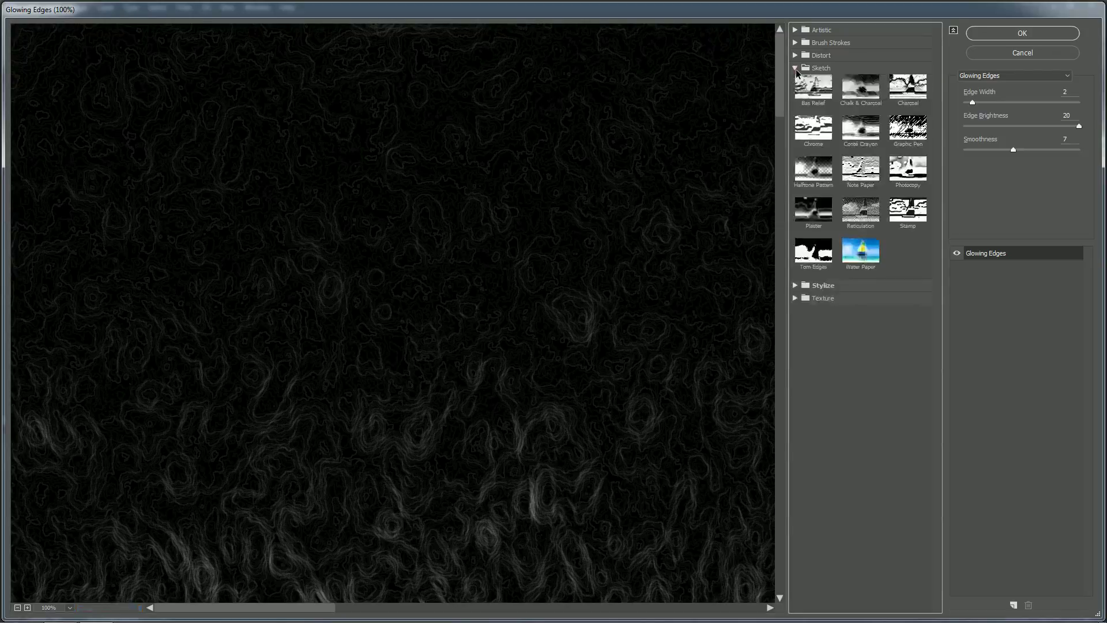
left_click(909, 91)
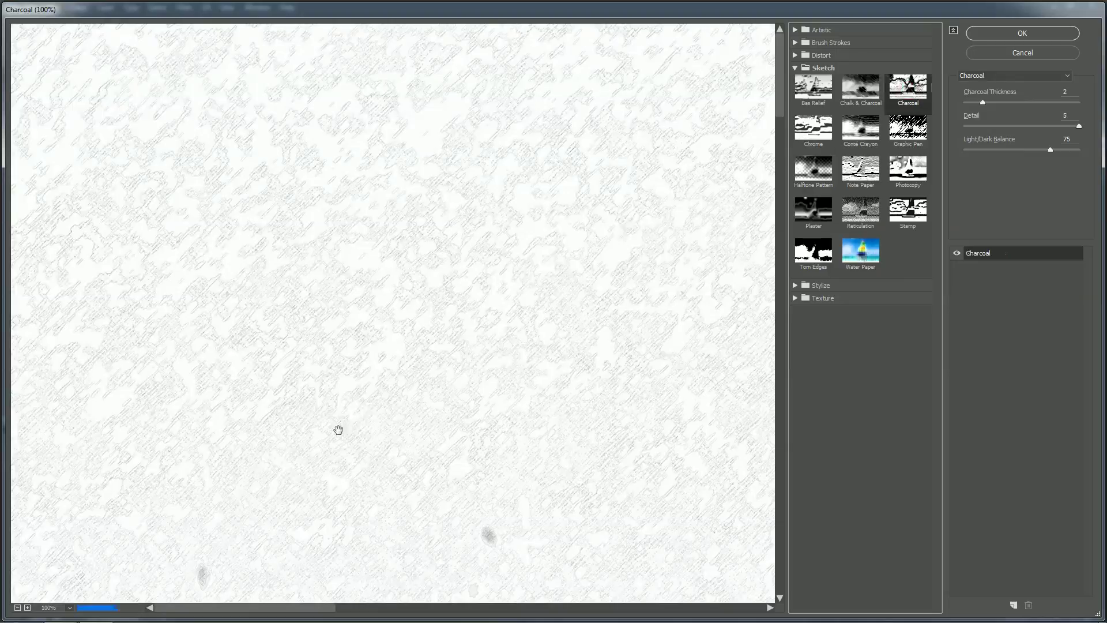
At 12.5% preview zoom, set Charcoal to thickness 2, detail 5 and light/dark balance 81
left_click(18, 608)
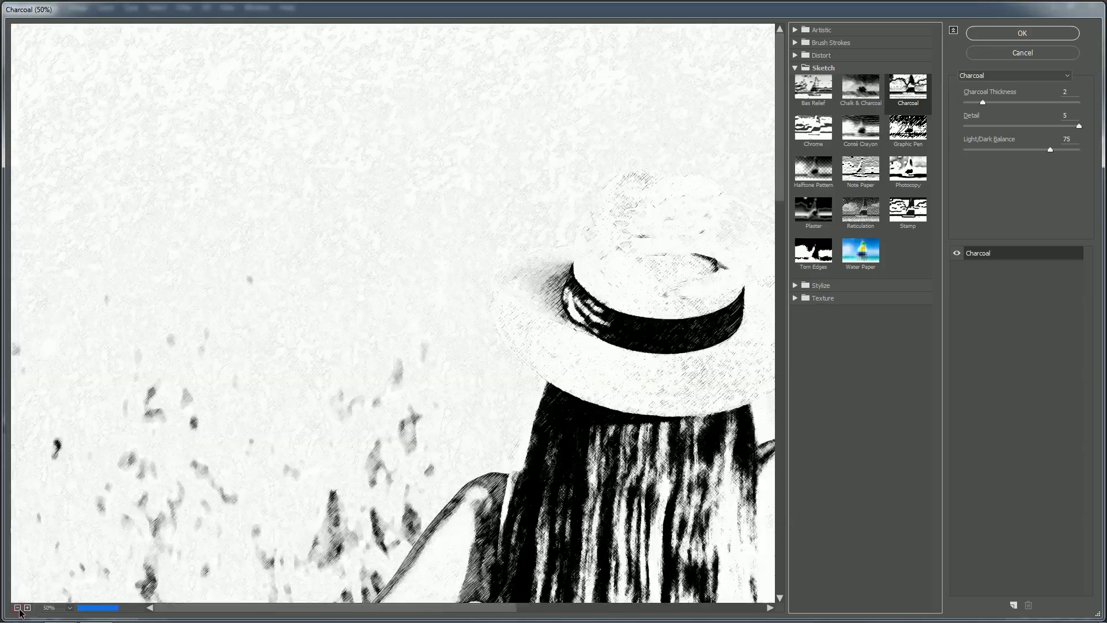
left_click(17, 608)
left_click(18, 608)
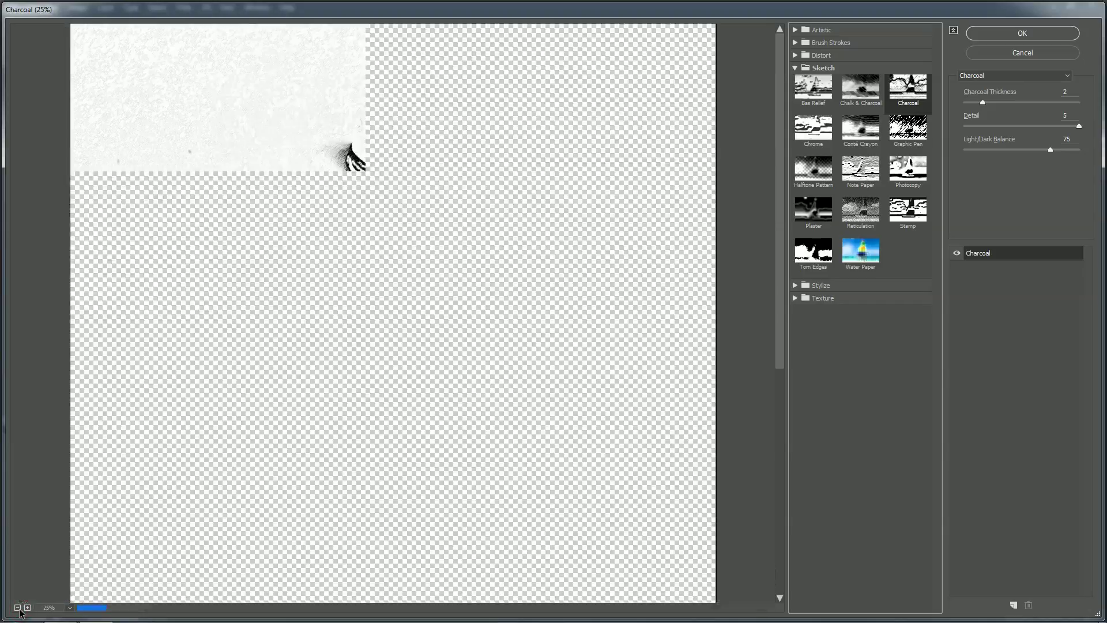
left_click(18, 608)
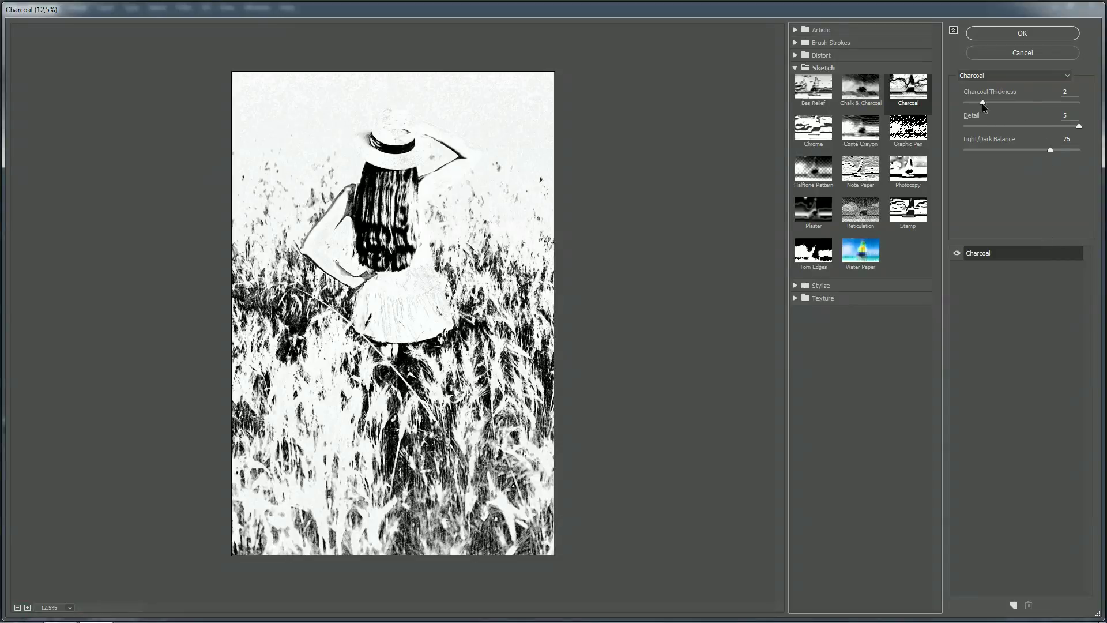
left_click_drag(983, 103, 1001, 103)
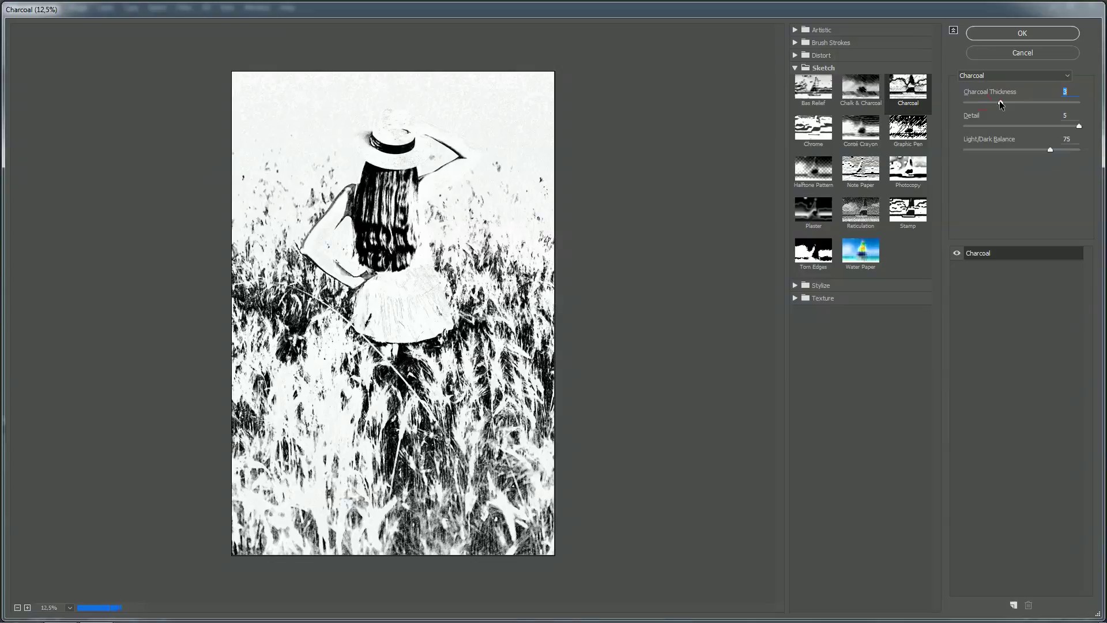
left_click_drag(1000, 103, 986, 104)
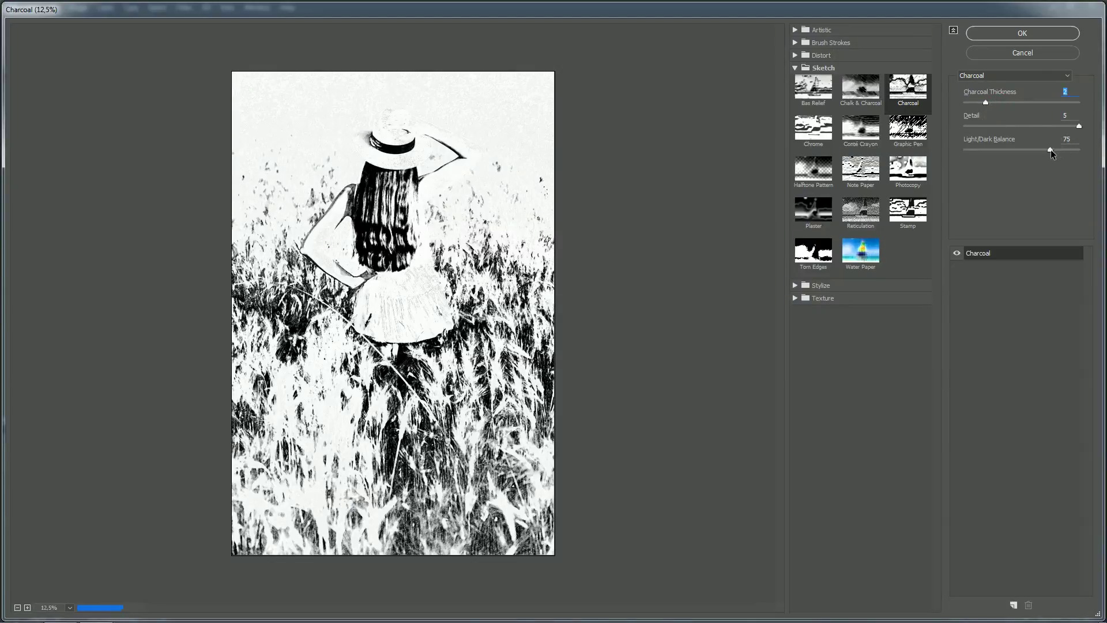
left_click_drag(1050, 150, 1037, 149)
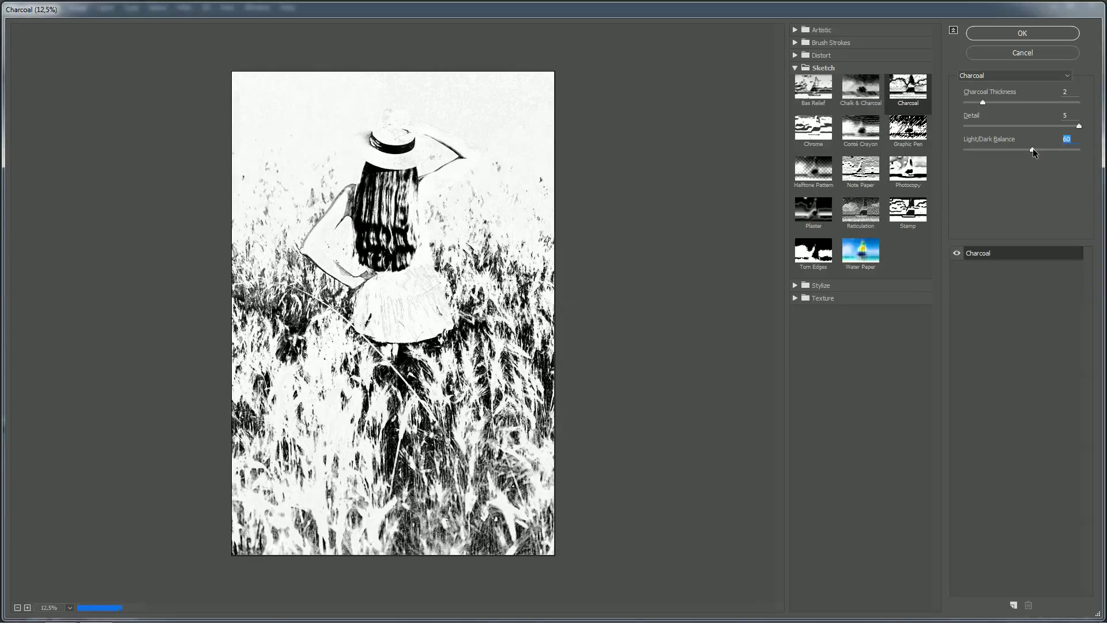
left_click_drag(1033, 150, 1059, 151)
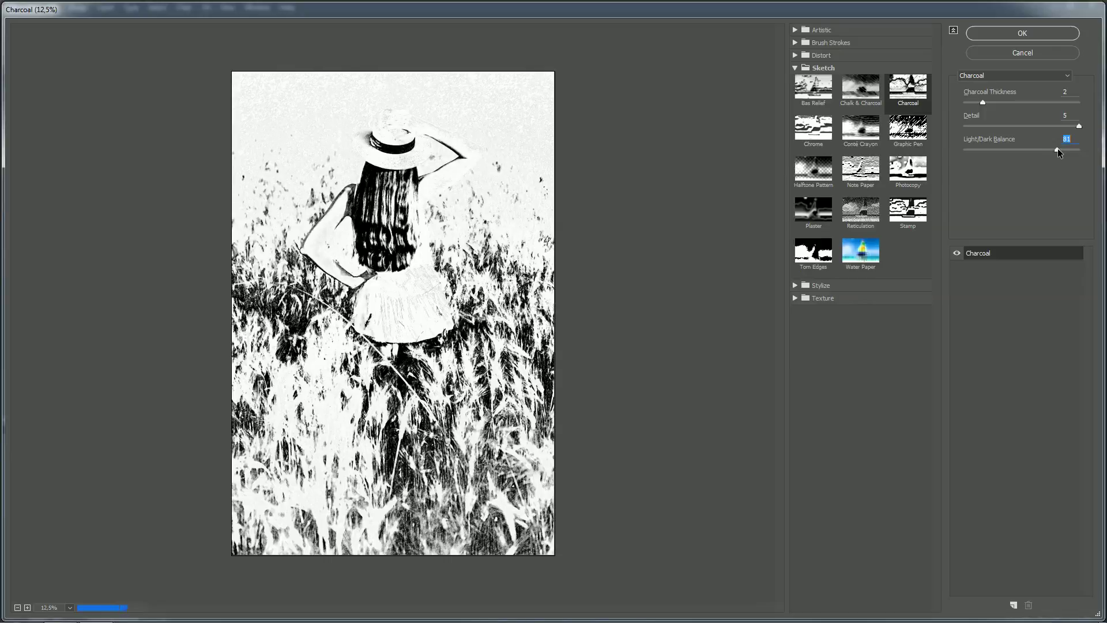
Apply the Charcoal filter and set Layer 1 copy 2's blend mode to Multiply
left_click(1019, 35)
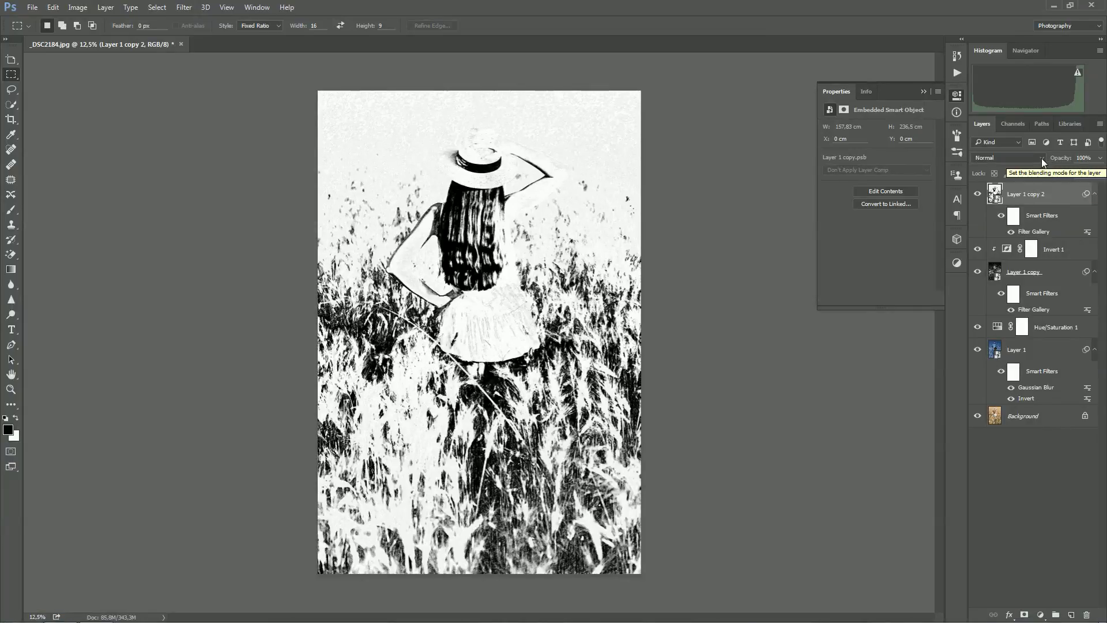
left_click(1041, 158)
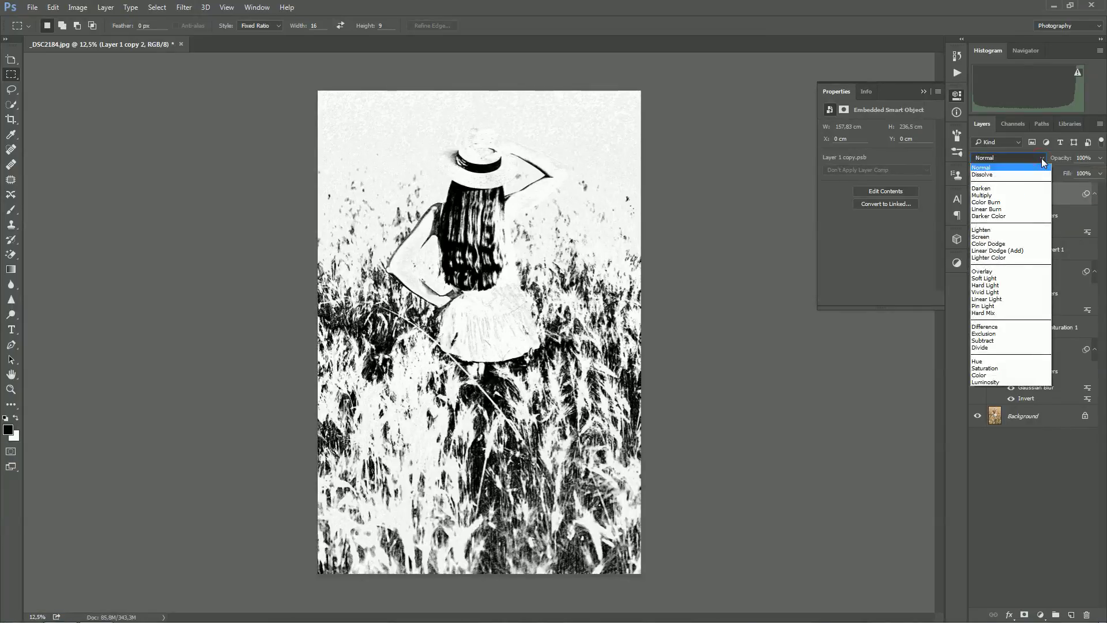
left_click(1001, 197)
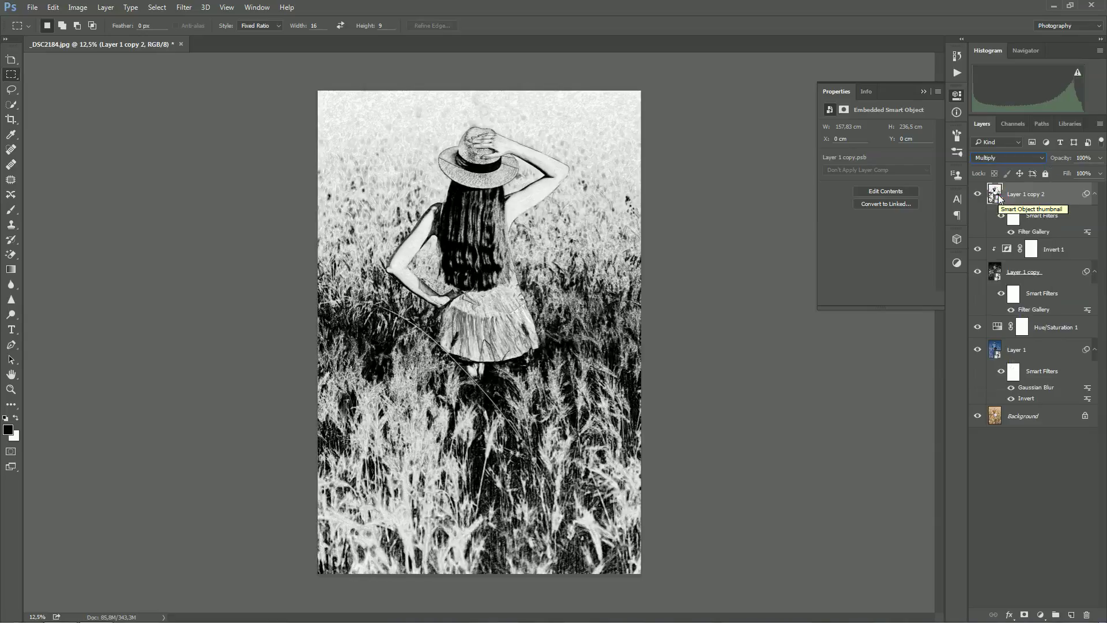
right_click(1060, 235)
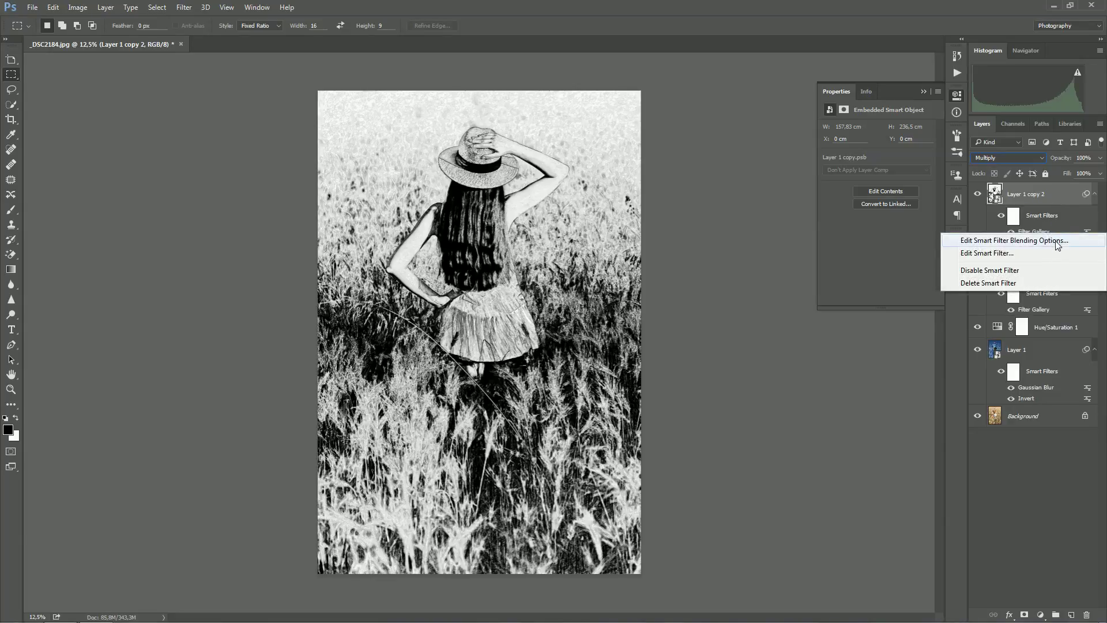
Change the Filter Gallery smart filter's blending mode to Linear Dodge (Add)
left_click(1058, 242)
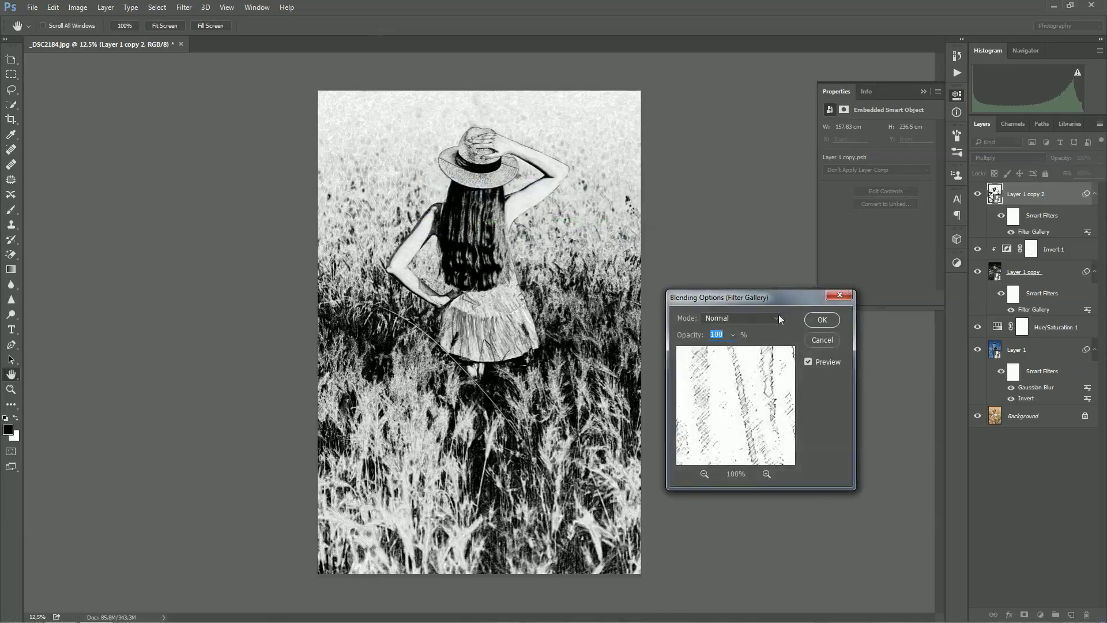
left_click(777, 317)
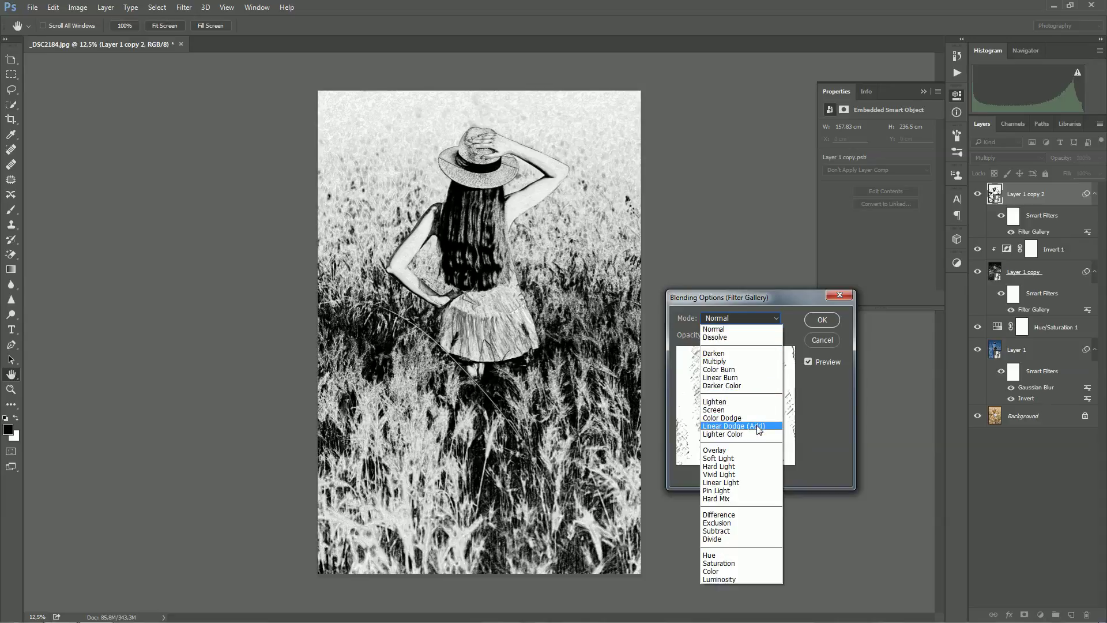
left_click(759, 428)
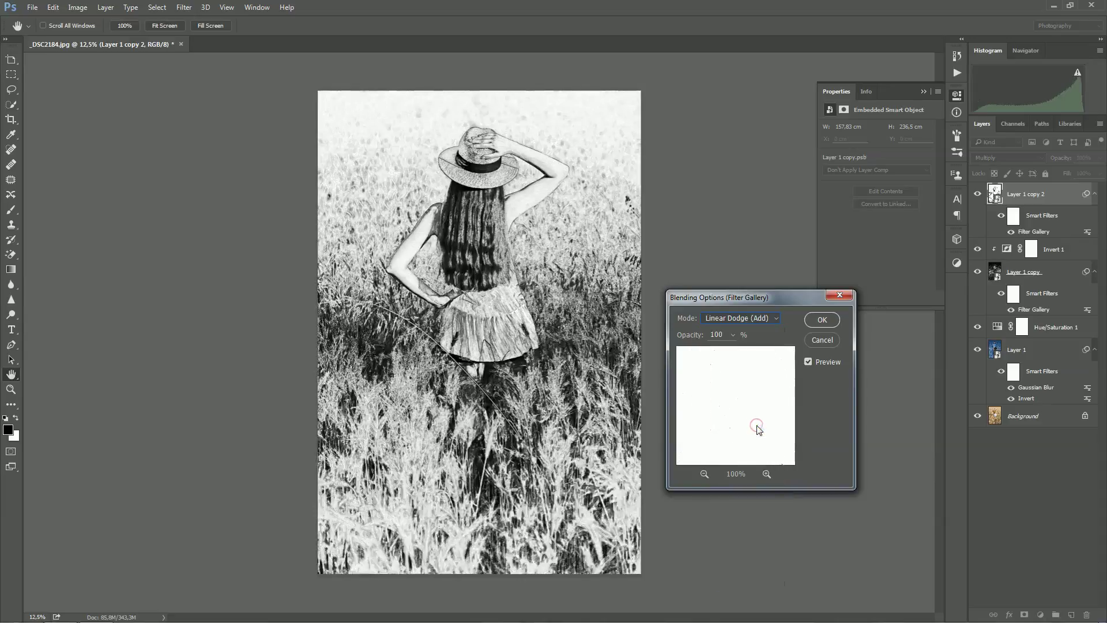
left_click(825, 321)
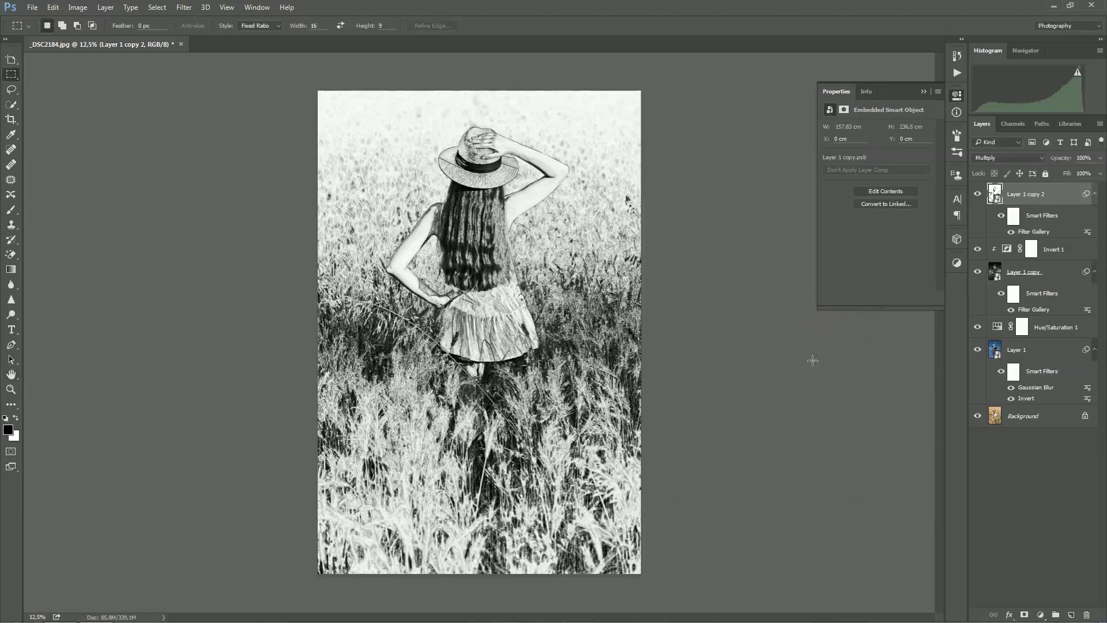
Switch to Full Screen Mode to view the finished sketch without panels
key("f")
key("f")
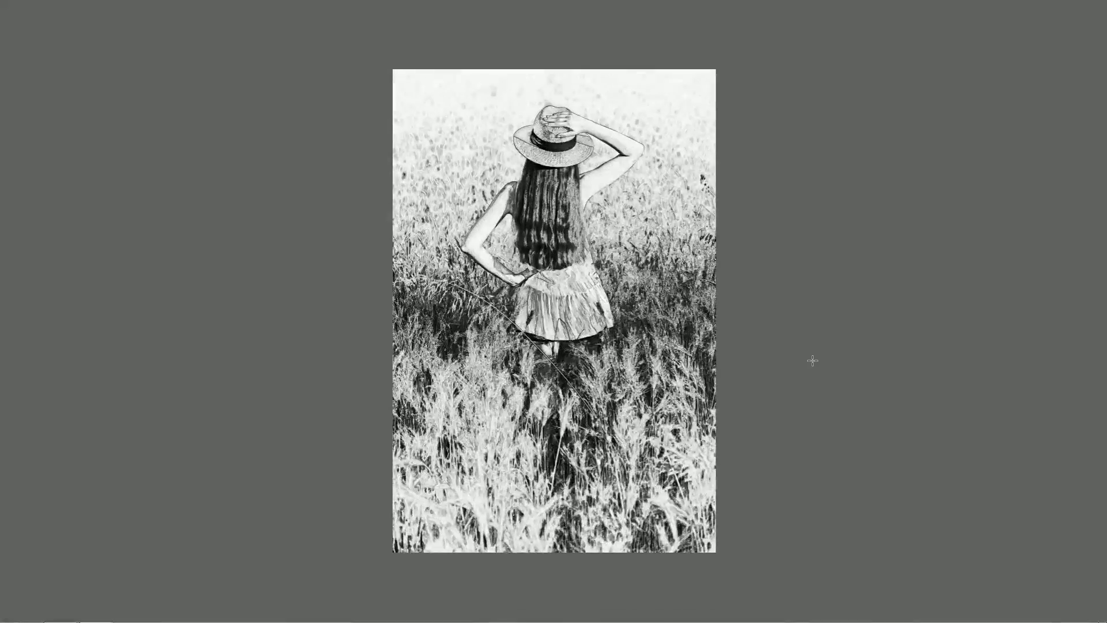